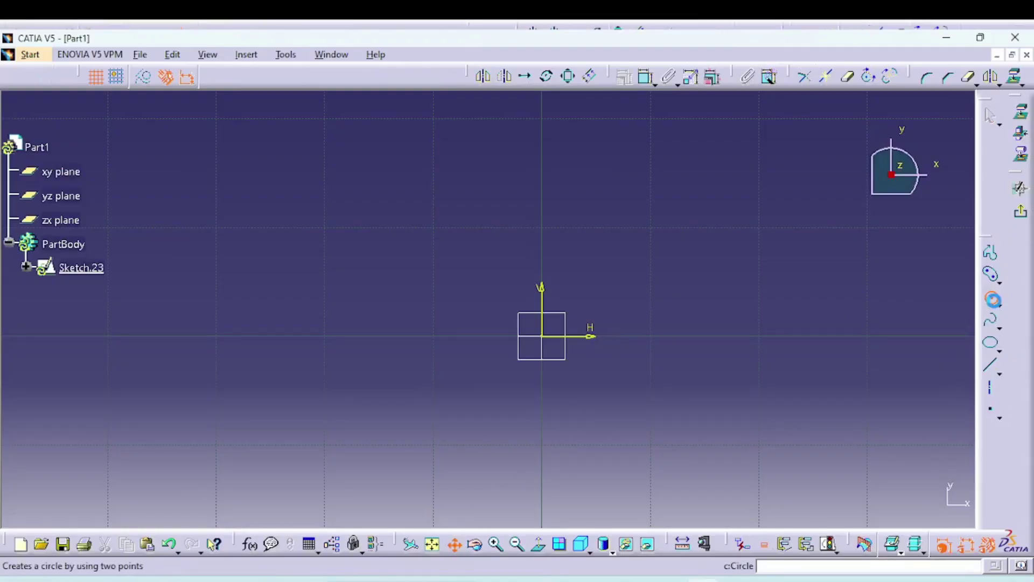
Draw a centered rectangle about 28 by 12 mm with its center at the sketch origin
{"action": "left_click", "coordinate": [996, 300]}
{"action": "left_click", "coordinate": [1000, 305]}
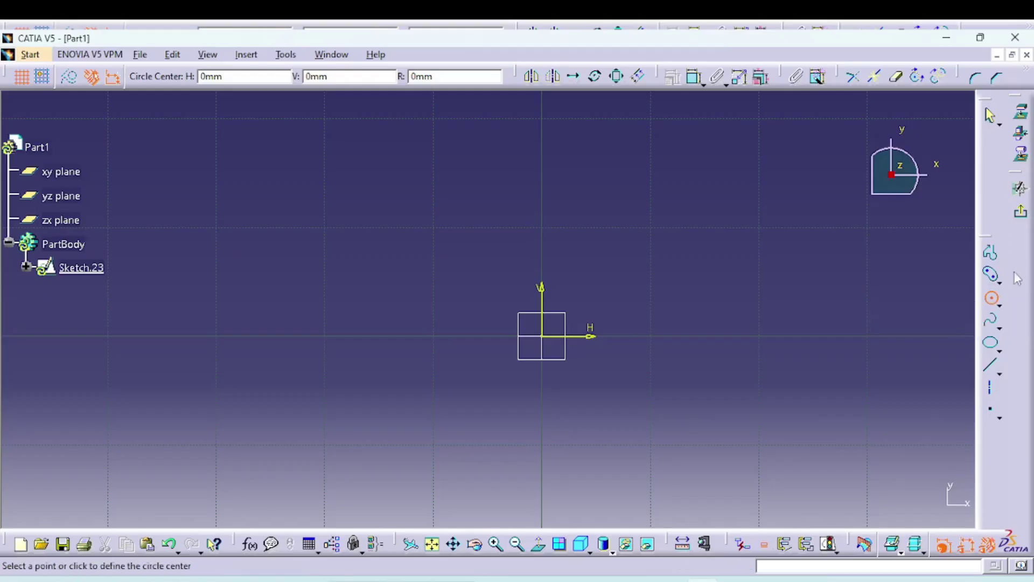
{"action": "left_click", "coordinate": [995, 279]}
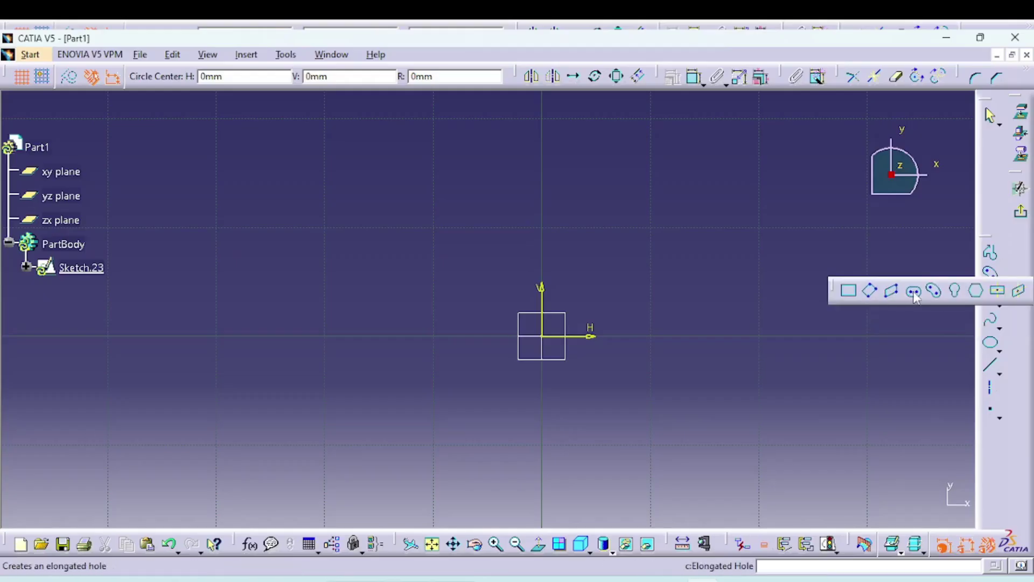
{"action": "left_click", "coordinate": [997, 297]}
{"action": "left_click", "coordinate": [543, 337]}
{"action": "left_click", "coordinate": [697, 403]}
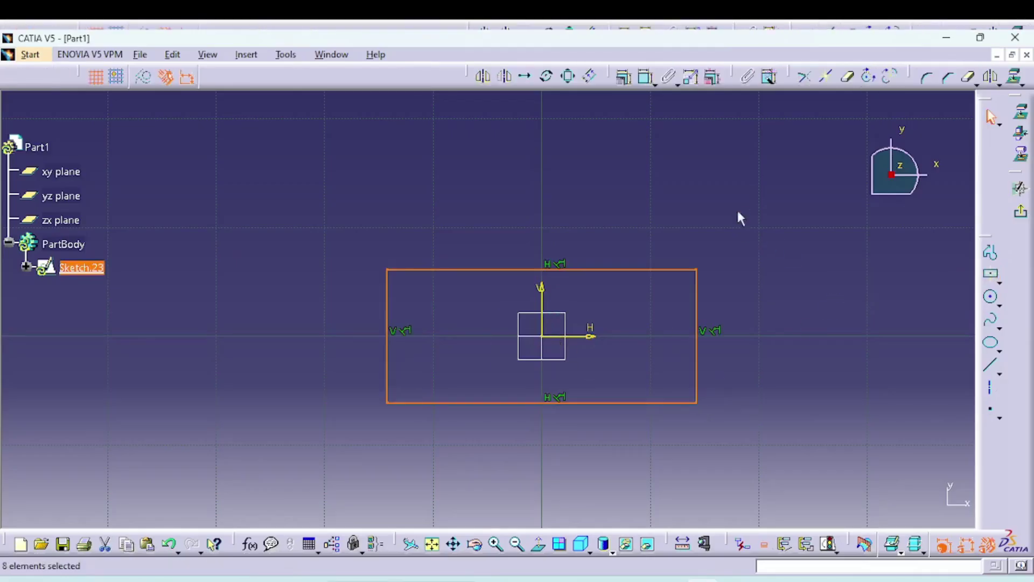
Dimension the width and height of the centered rectangle
{"action": "left_click", "coordinate": [646, 78]}
{"action": "left_click", "coordinate": [619, 270]}
{"action": "left_click", "coordinate": [599, 218]}
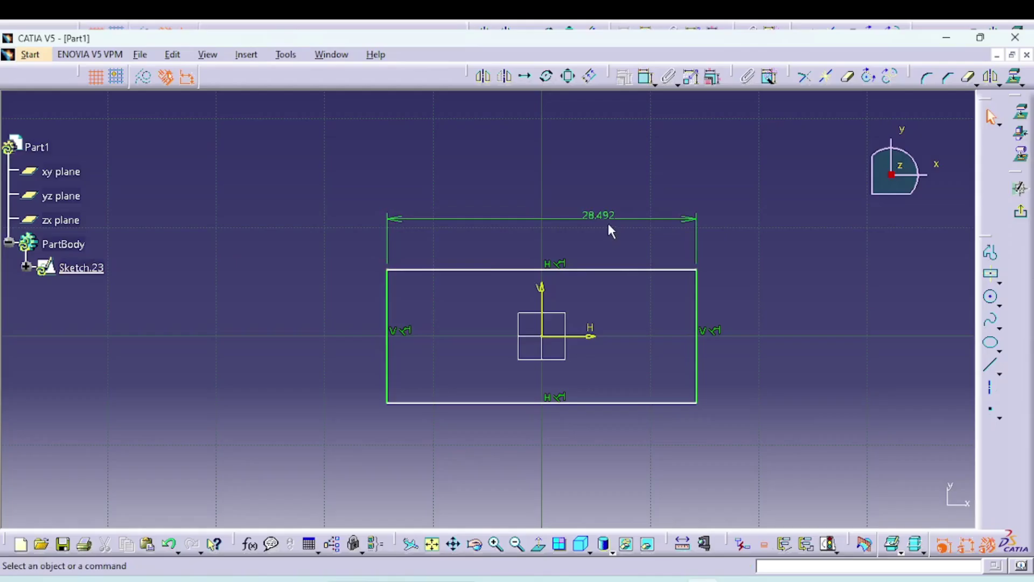
{"action": "left_click", "coordinate": [645, 77]}
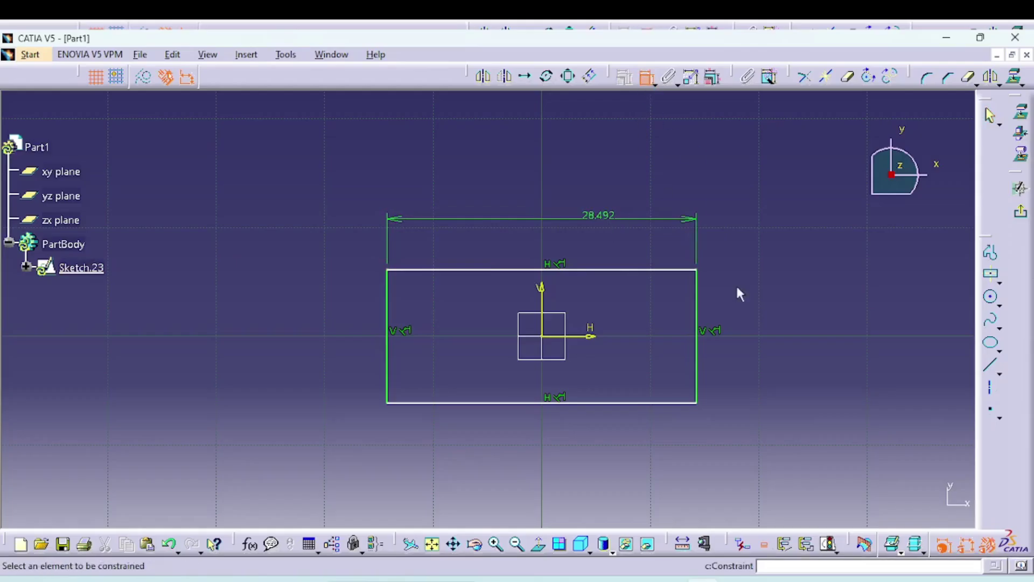
{"action": "left_click", "coordinate": [698, 309]}
{"action": "left_click", "coordinate": [780, 317]}
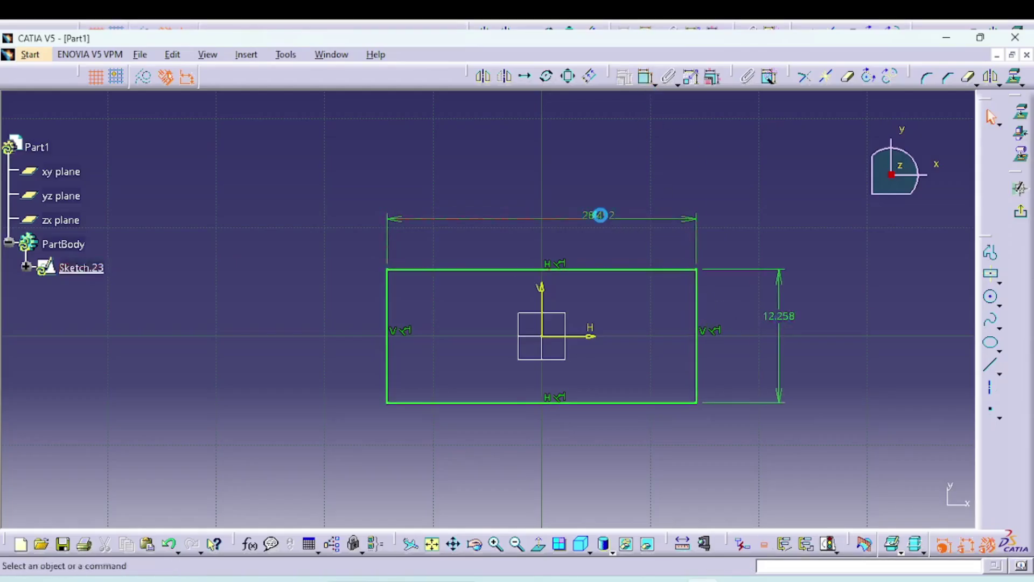
Set the rectangle's width to 100 mm and its height to 50 mm
{"action": "double_click", "coordinate": [599, 215]}
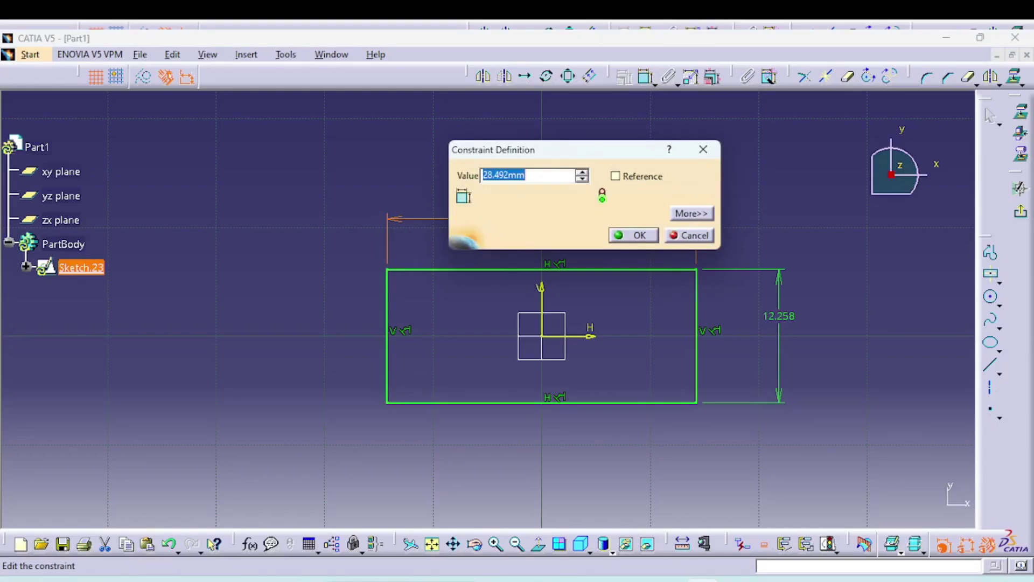
{"action": "type", "text": "100"}
{"action": "key", "text": "Tab"}
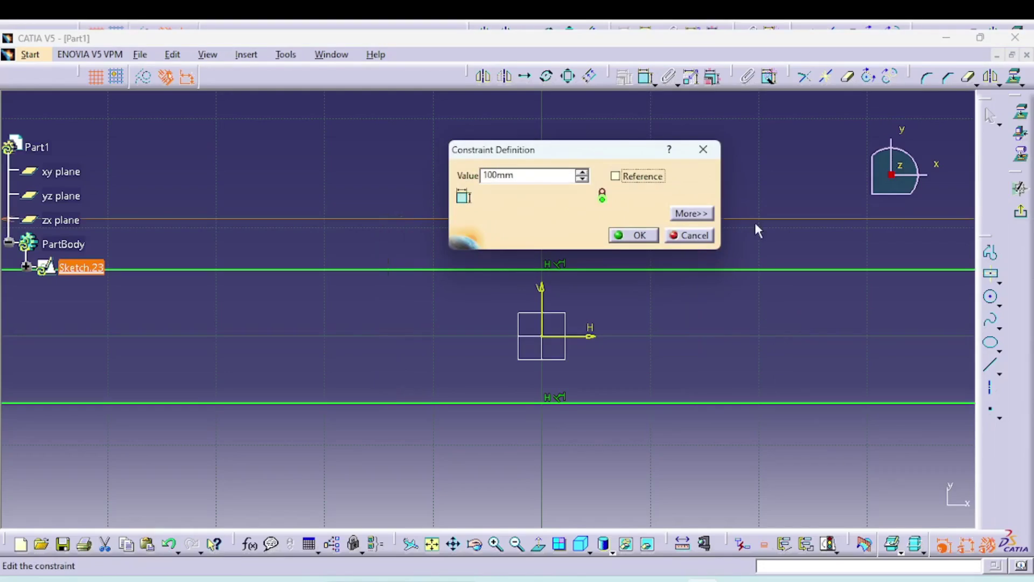
{"action": "left_click", "coordinate": [641, 235]}
{"action": "middle_click_drag", "start_coordinate": [520, 277], "coordinate": [549, 385]}
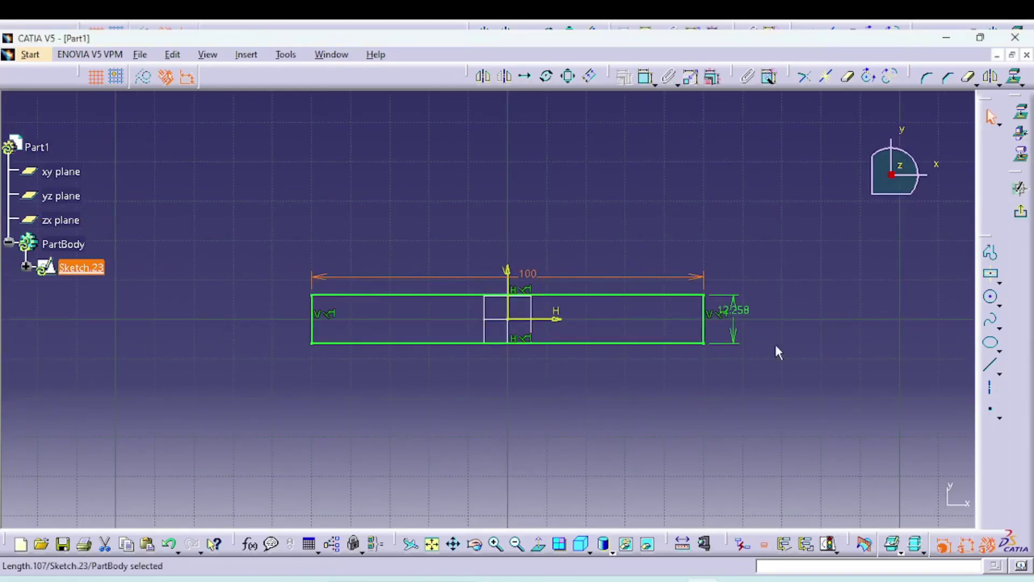
{"action": "double_click", "coordinate": [743, 318]}
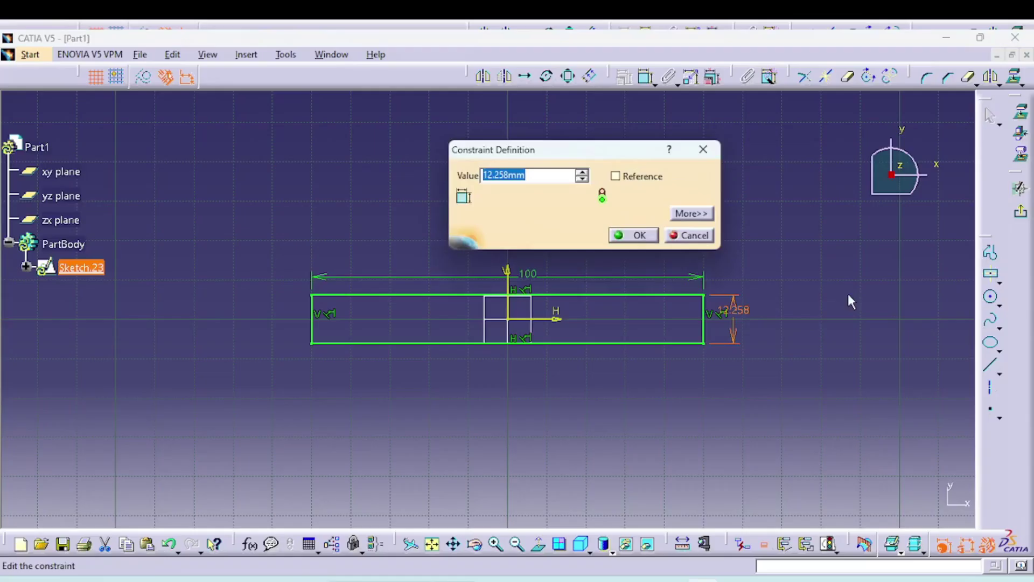
{"action": "key", "text": "Return"}
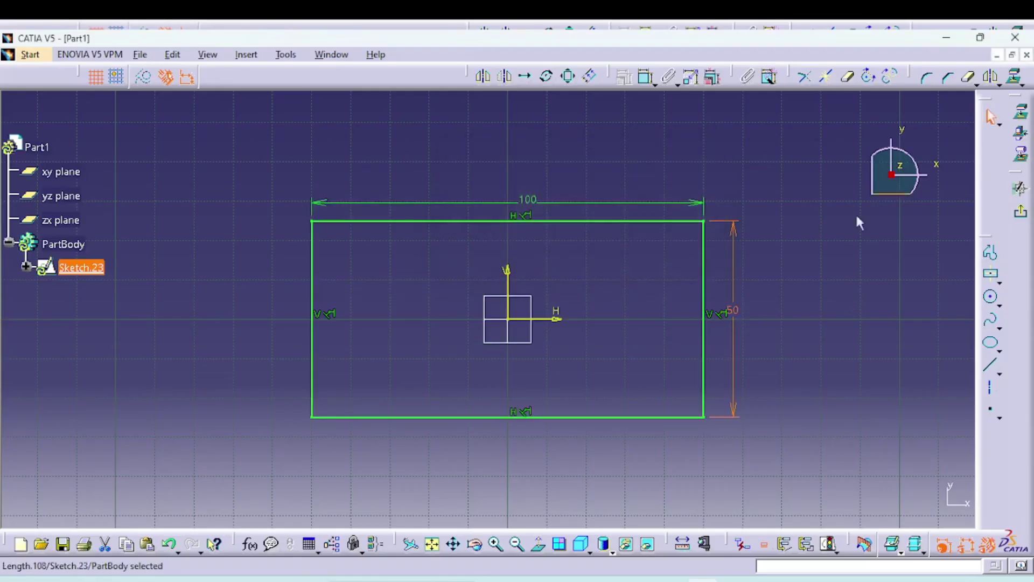
Exit the sketch and create a Fill surface bounded by the rectangle
{"action": "left_click", "coordinate": [1019, 189]}
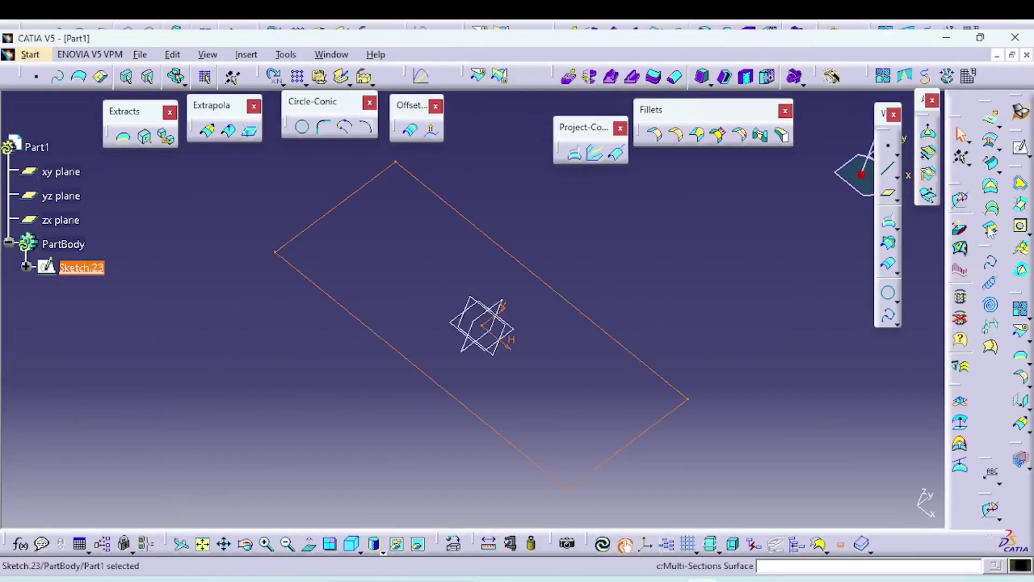
{"action": "left_click", "coordinate": [992, 188]}
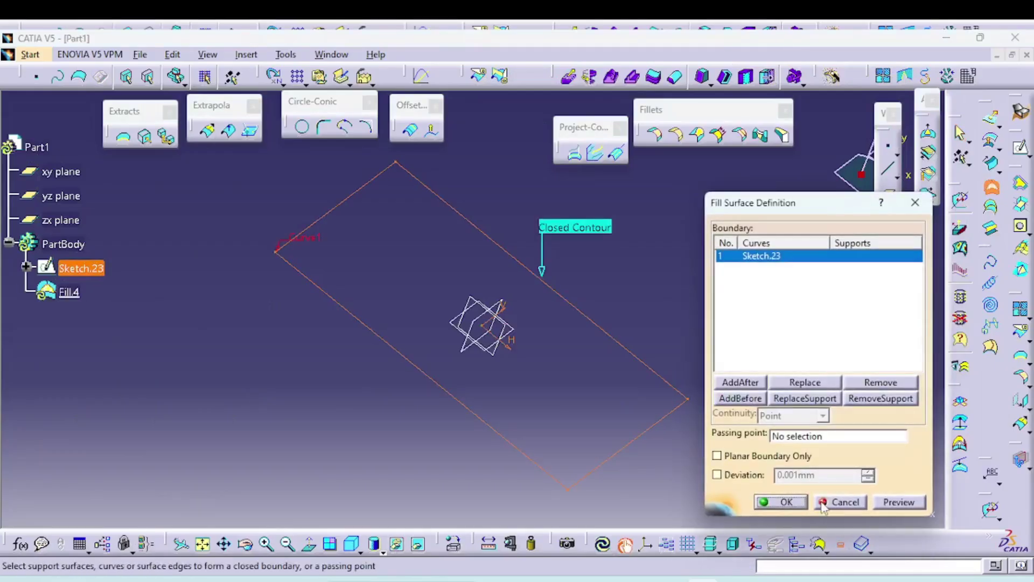
{"action": "left_click", "coordinate": [782, 502]}
{"action": "middle_click_drag", "start_coordinate": [720, 390], "coordinate": [602, 509]}
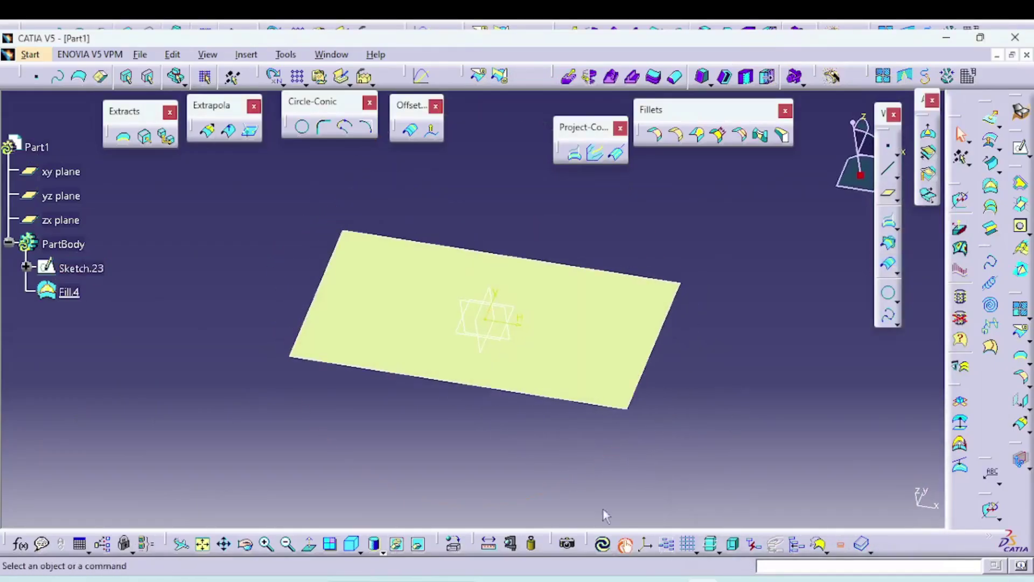
{"action": "left_click", "coordinate": [603, 543]}
Start a new sketch on the zx plane, perpendicular to the filled surface
{"action": "middle_click_drag", "start_coordinate": [383, 466], "coordinate": [843, 340]}
{"action": "middle_click_drag", "start_coordinate": [513, 438], "coordinate": [695, 429]}
{"action": "left_click", "coordinate": [1021, 147]}
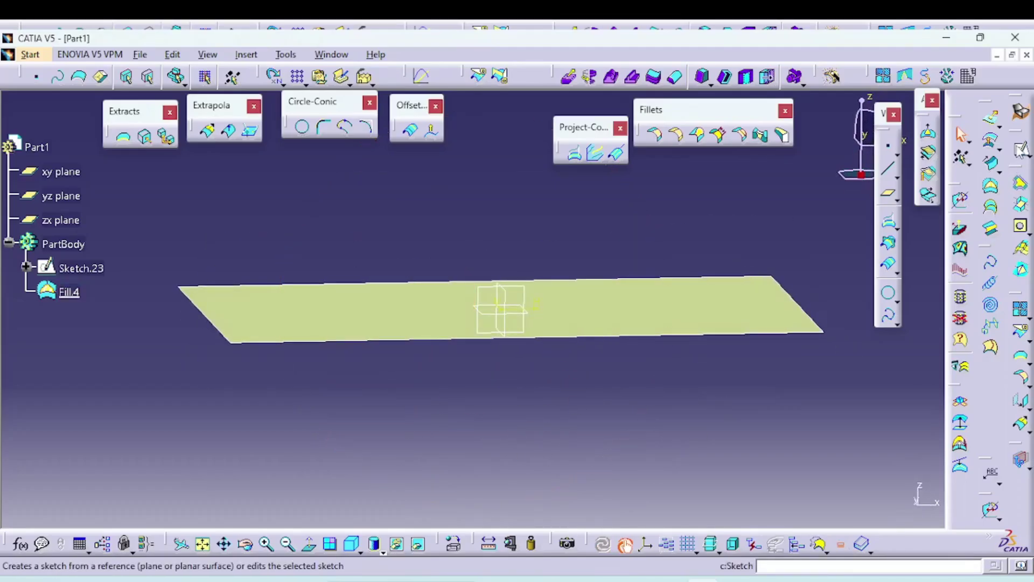
{"action": "left_click", "coordinate": [531, 293]}
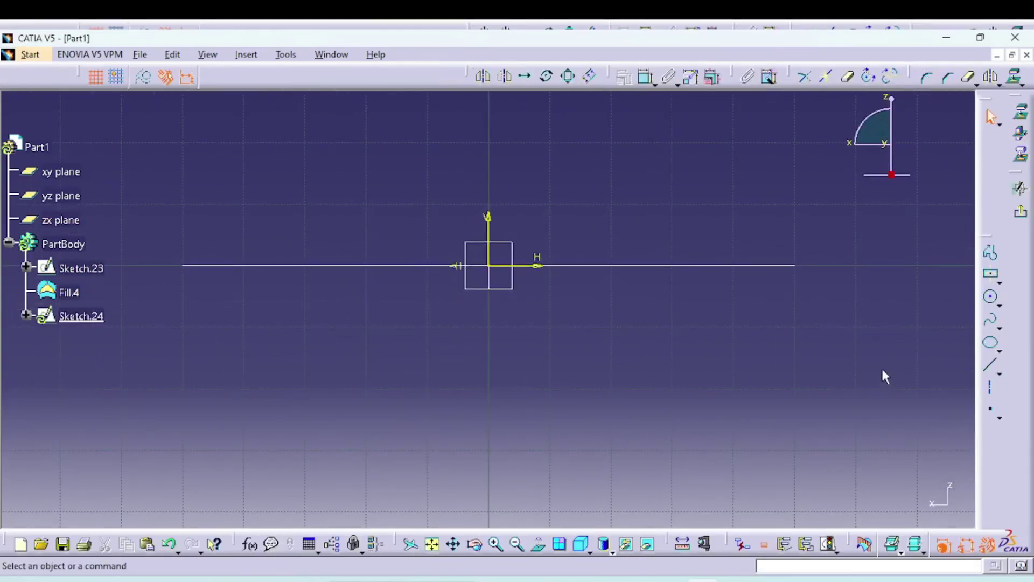
Sketch an open U profile: a vertical line about 33 mm down from the surface, a tangent arc about 12 mm radius, and a line back up past it
{"action": "left_click", "coordinate": [990, 252]}
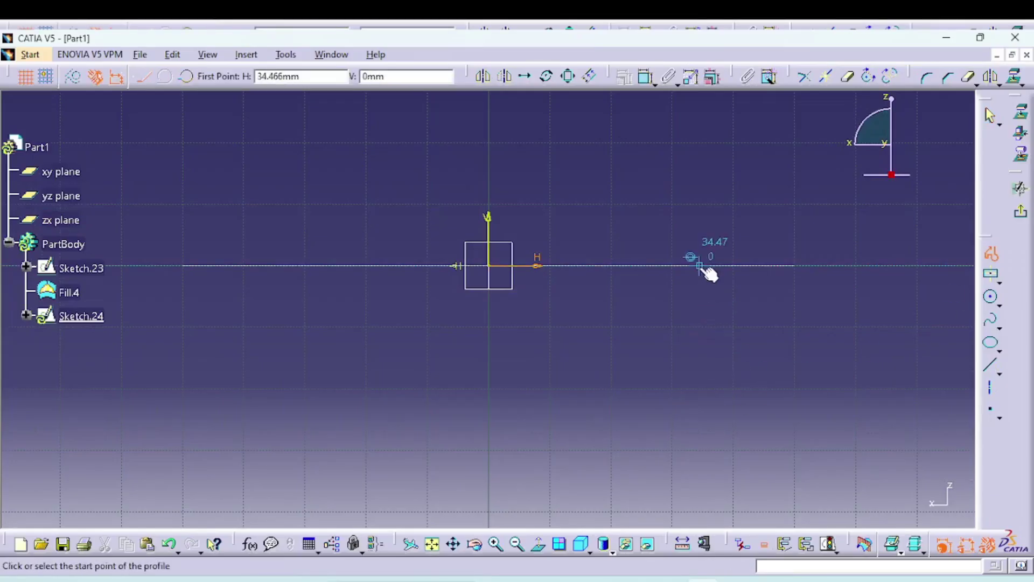
{"action": "left_click", "coordinate": [746, 265]}
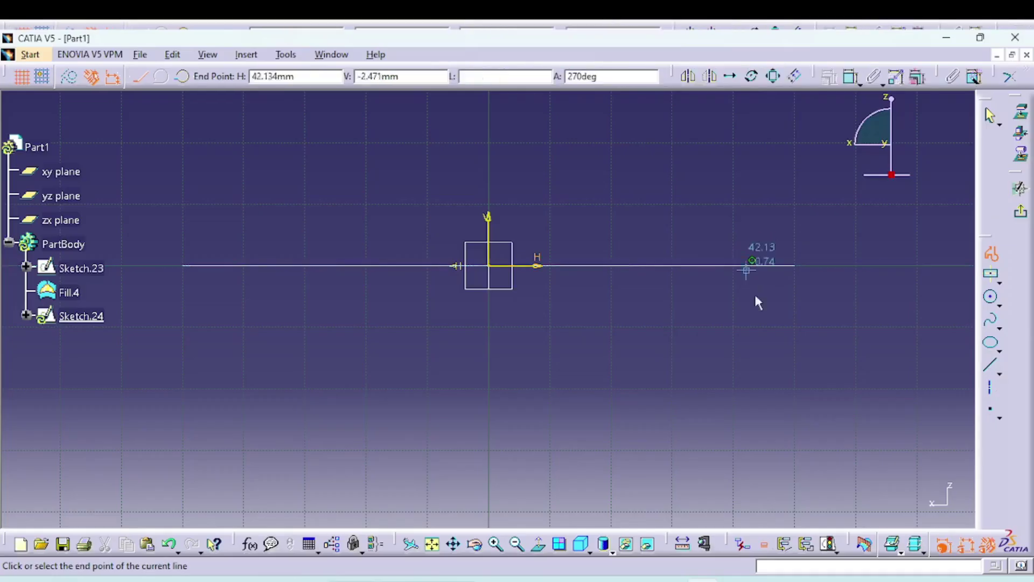
{"action": "middle_click_drag", "start_coordinate": [754, 435], "coordinate": [729, 364]}
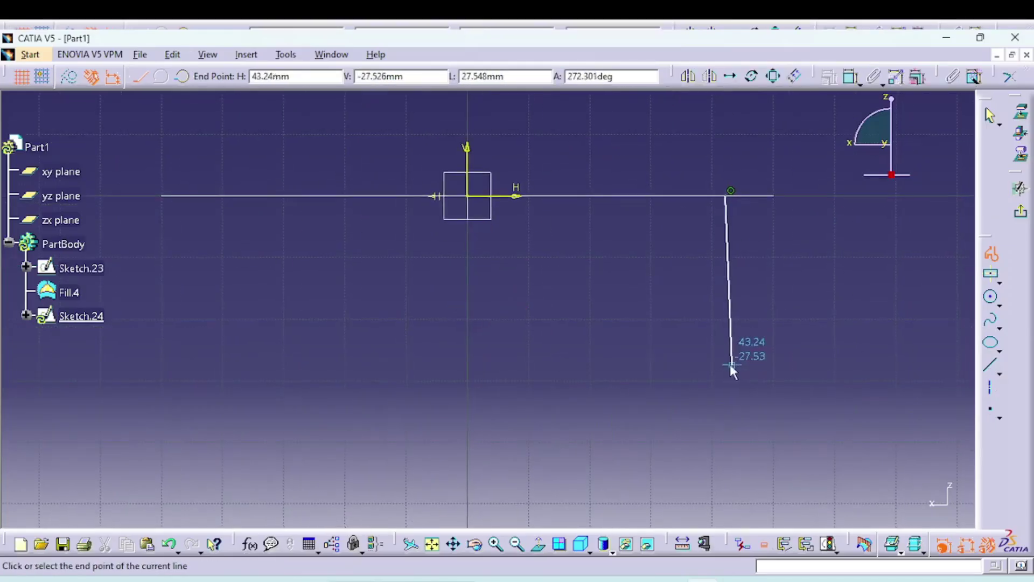
{"action": "left_click", "coordinate": [726, 400]}
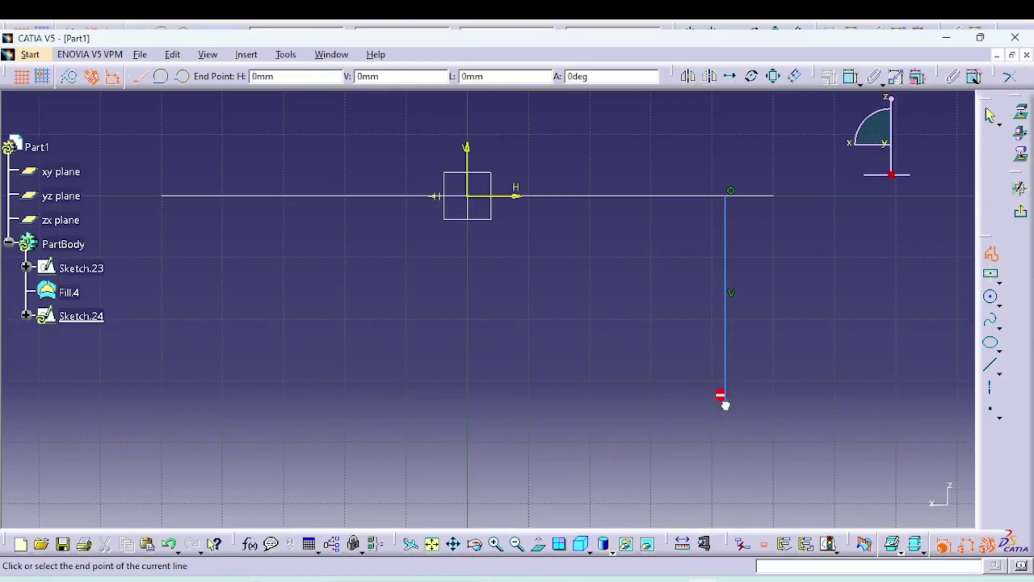
{"action": "left_click_drag", "start_coordinate": [722, 399], "coordinate": [565, 427]}
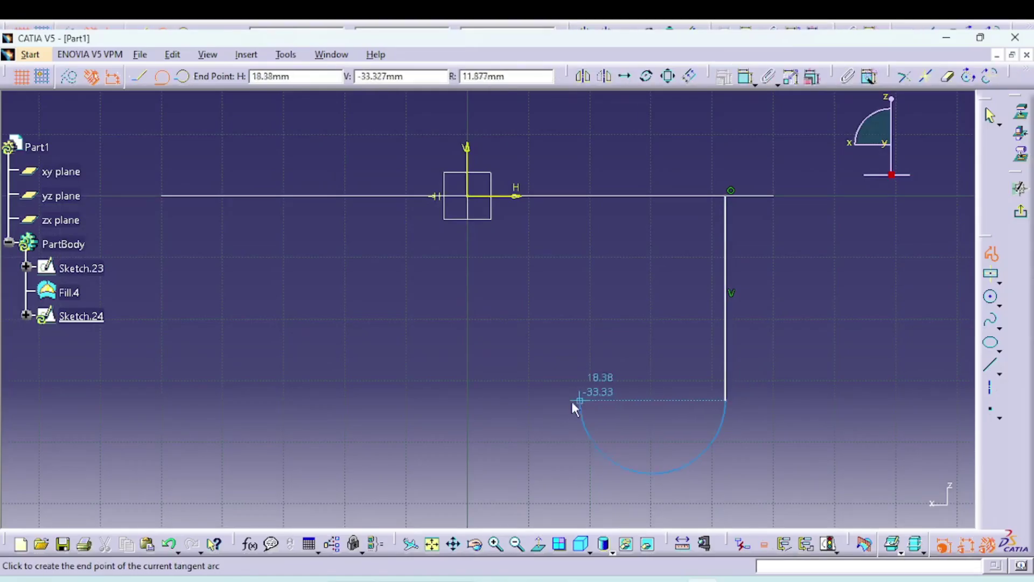
{"action": "left_click", "coordinate": [580, 400]}
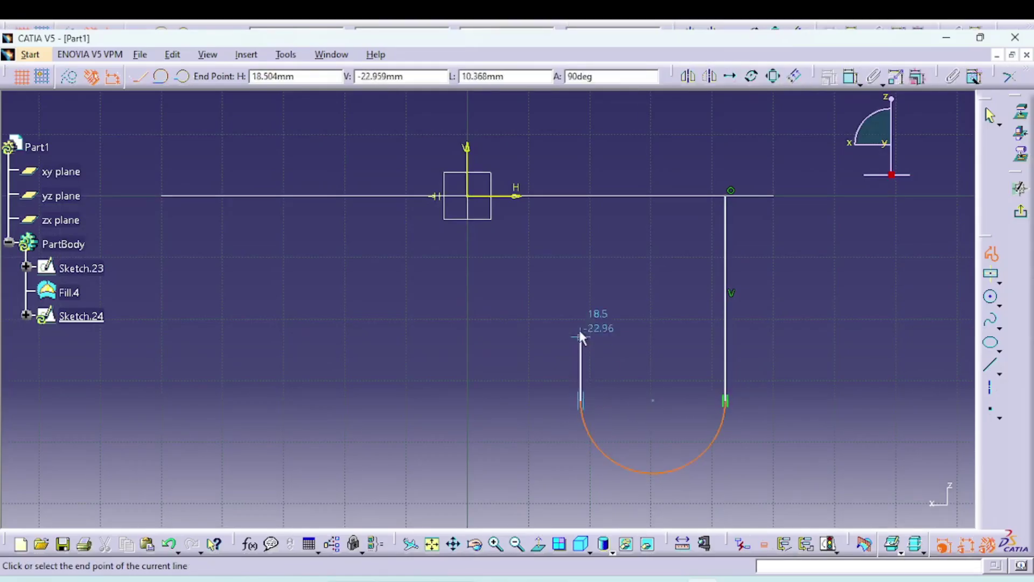
{"action": "left_click", "coordinate": [581, 172]}
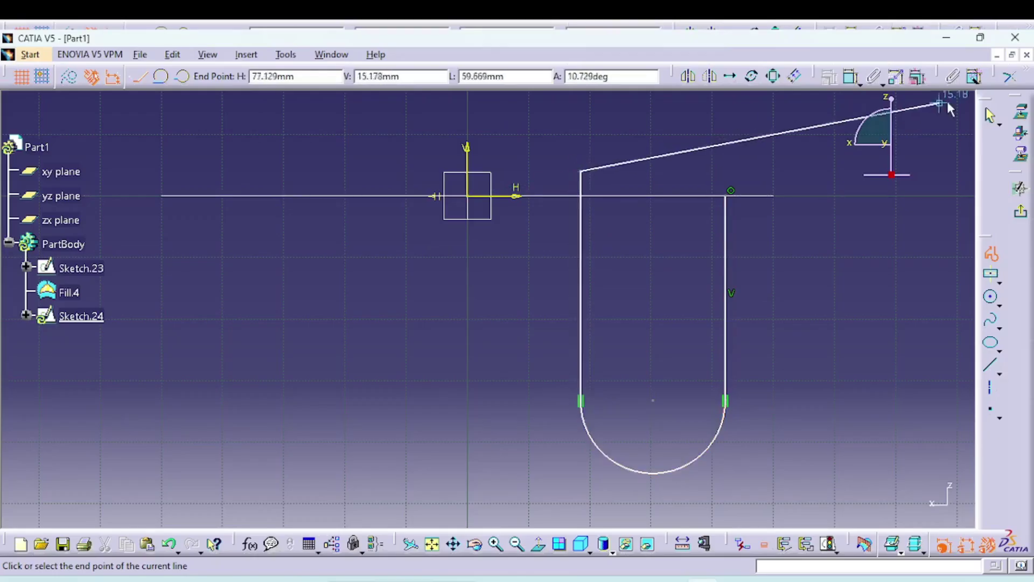
{"action": "left_click", "coordinate": [990, 115]}
{"action": "left_click", "coordinate": [898, 220]}
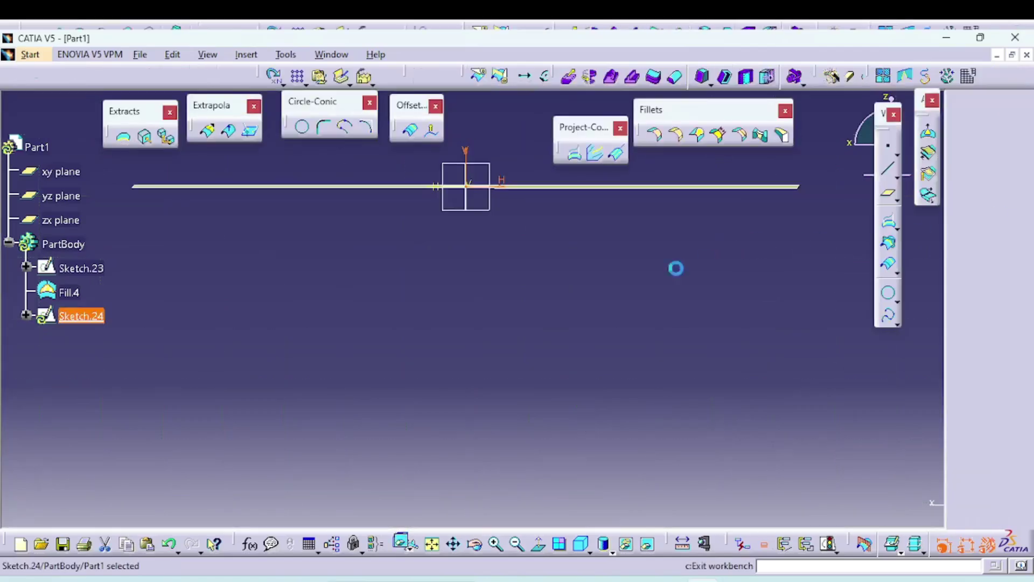
Create a plane normal to the U-shaped curve at its endpoint on the filled surface
{"action": "mouse_move", "coordinate": [625, 317]}
{"action": "middle_mouse_down"}
{"action": "mouse_move", "coordinate": [582, 300]}
{"action": "mouse_move", "coordinate": [513, 295]}
{"action": "mouse_move", "coordinate": [614, 385]}
{"action": "mouse_move", "coordinate": [539, 398]}
{"action": "mouse_move", "coordinate": [701, 369]}
{"action": "mouse_move", "coordinate": [716, 404]}
{"action": "middle_mouse_up"}
{"action": "middle_click_drag", "start_coordinate": [439, 411], "coordinate": [652, 452]}
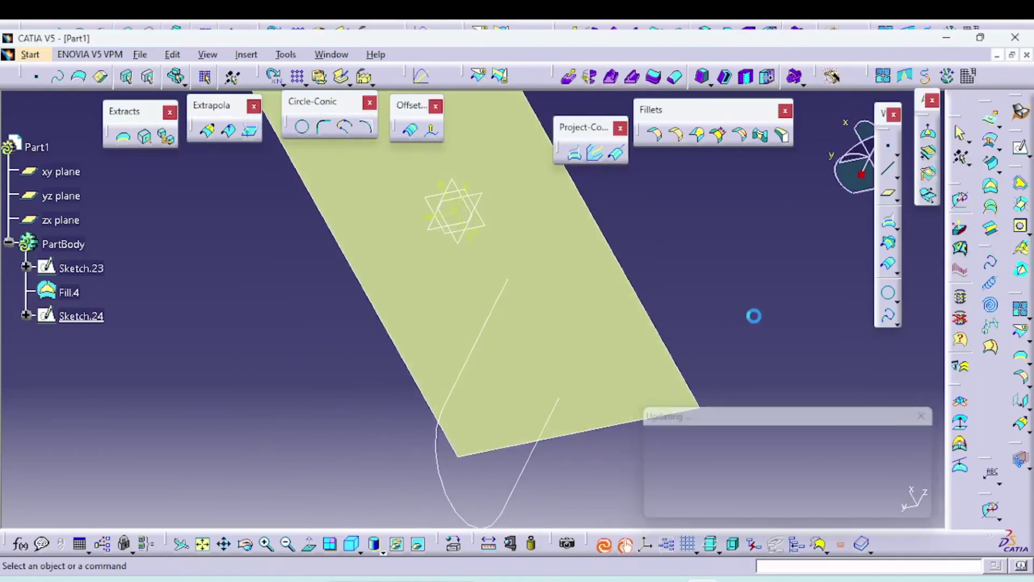
{"action": "mouse_move", "coordinate": [512, 459]}
{"action": "middle_mouse_down"}
{"action": "mouse_move", "coordinate": [537, 371]}
{"action": "mouse_move", "coordinate": [651, 260]}
{"action": "mouse_move", "coordinate": [660, 268]}
{"action": "mouse_move", "coordinate": [618, 280]}
{"action": "mouse_move", "coordinate": [618, 387]}
{"action": "mouse_move", "coordinate": [625, 341]}
{"action": "mouse_move", "coordinate": [673, 393]}
{"action": "middle_mouse_up"}
{"action": "left_click", "coordinate": [887, 196]}
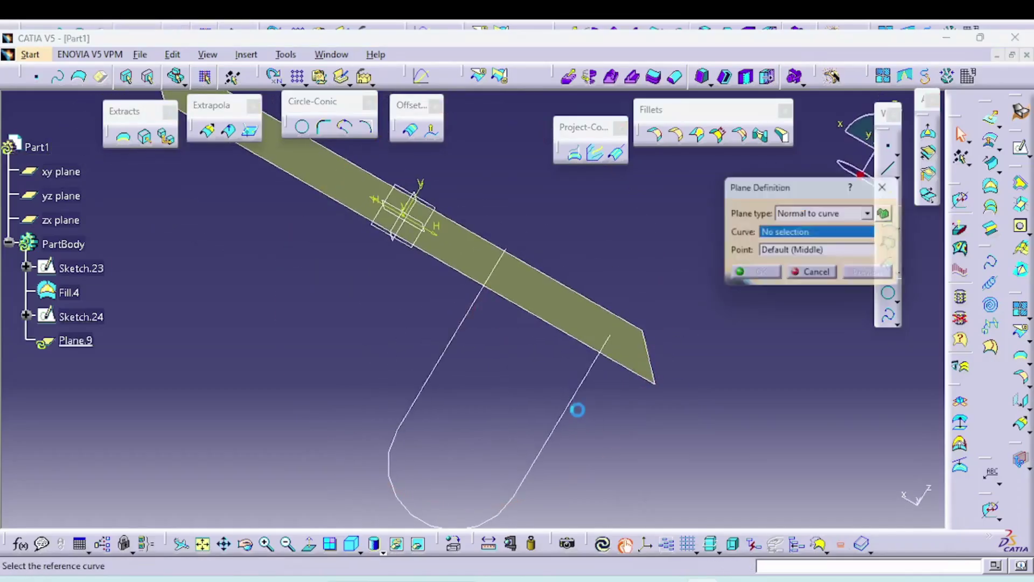
{"action": "left_click", "coordinate": [581, 403]}
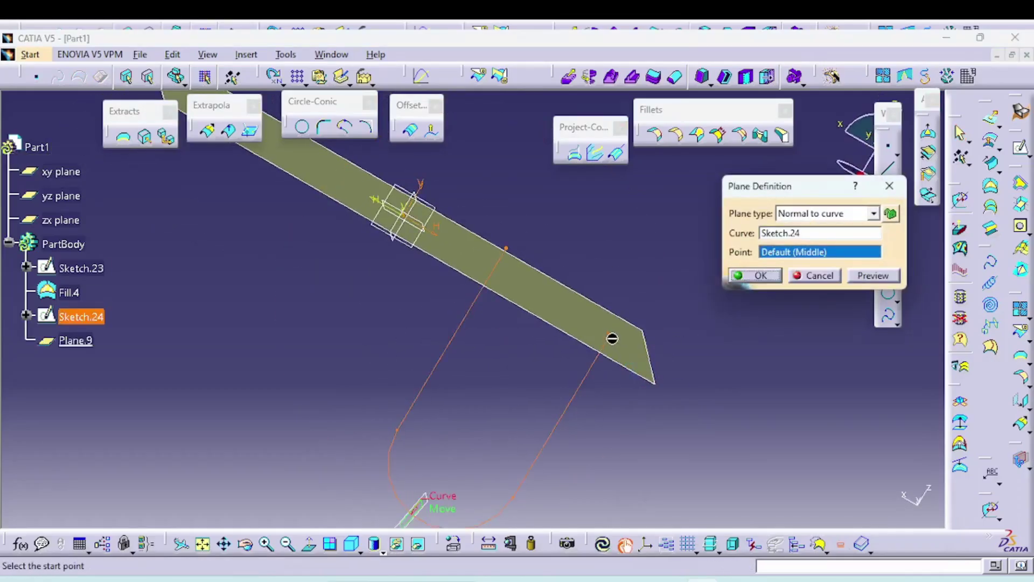
{"action": "left_click", "coordinate": [612, 337]}
{"action": "mouse_move", "coordinate": [695, 350]}
{"action": "middle_mouse_down"}
{"action": "mouse_move", "coordinate": [619, 381]}
{"action": "mouse_move", "coordinate": [554, 455]}
{"action": "middle_mouse_up"}
{"action": "left_click", "coordinate": [757, 276]}
Sketch a circle about 5.5 mm in diameter on the new plane, centered on the U curve's endpoint
{"action": "mouse_move", "coordinate": [739, 381]}
{"action": "middle_mouse_down"}
{"action": "mouse_move", "coordinate": [499, 363]}
{"action": "mouse_move", "coordinate": [498, 428]}
{"action": "middle_mouse_up"}
{"action": "left_click", "coordinate": [1021, 147]}
{"action": "left_click", "coordinate": [583, 330]}
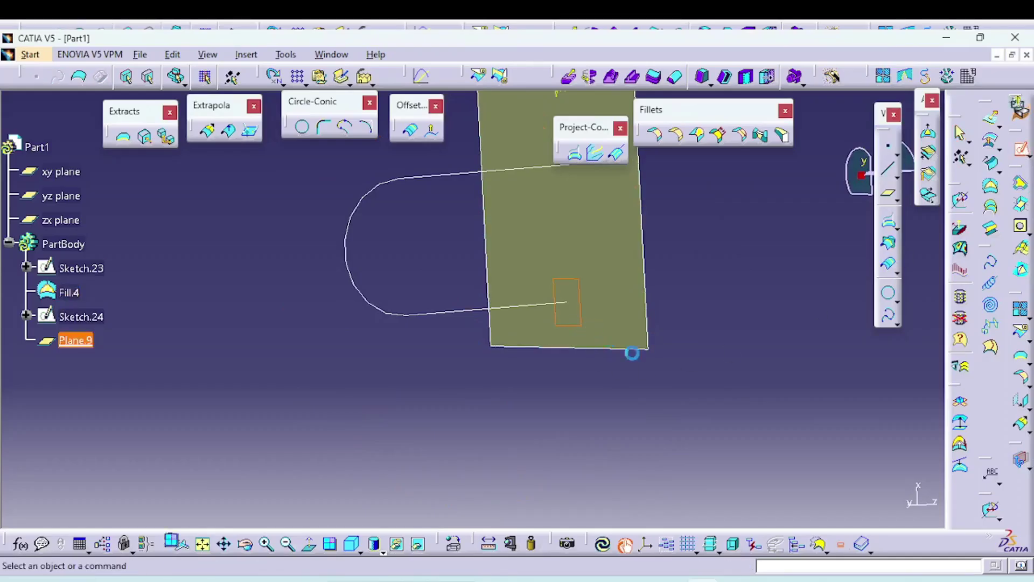
{"action": "middle_click_drag", "start_coordinate": [678, 398], "coordinate": [619, 267]}
{"action": "mouse_move", "coordinate": [566, 364]}
{"action": "middle_mouse_down"}
{"action": "mouse_move", "coordinate": [743, 418]}
{"action": "mouse_move", "coordinate": [708, 364]}
{"action": "mouse_move", "coordinate": [588, 370]}
{"action": "mouse_move", "coordinate": [526, 397]}
{"action": "middle_mouse_up"}
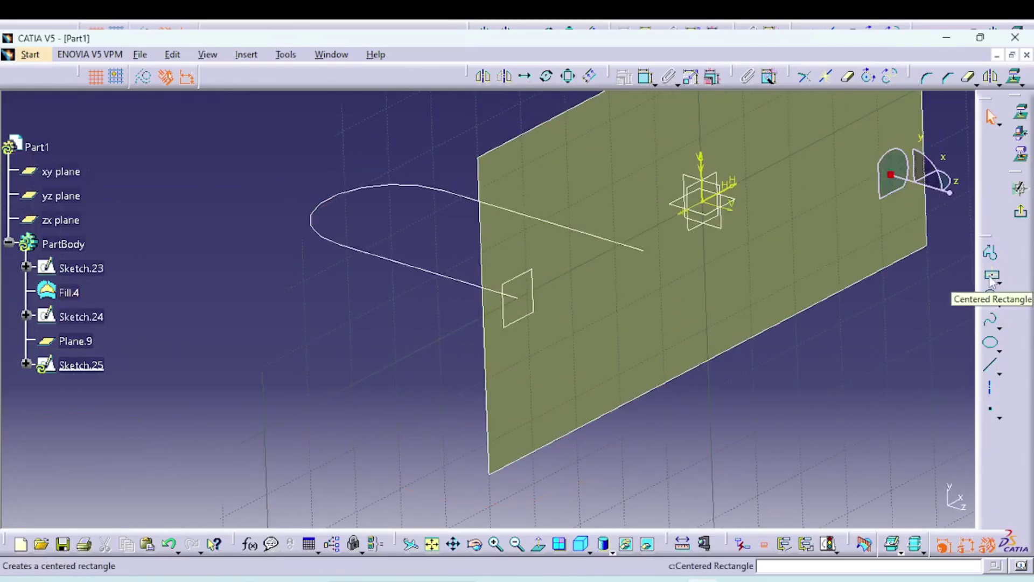
{"action": "left_click", "coordinate": [993, 299]}
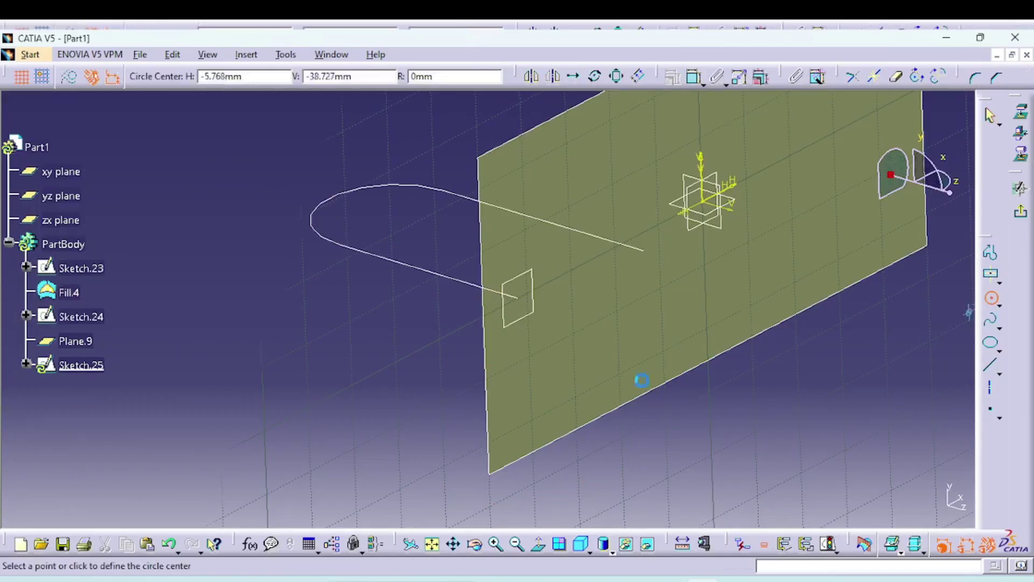
{"action": "left_click", "coordinate": [517, 299]}
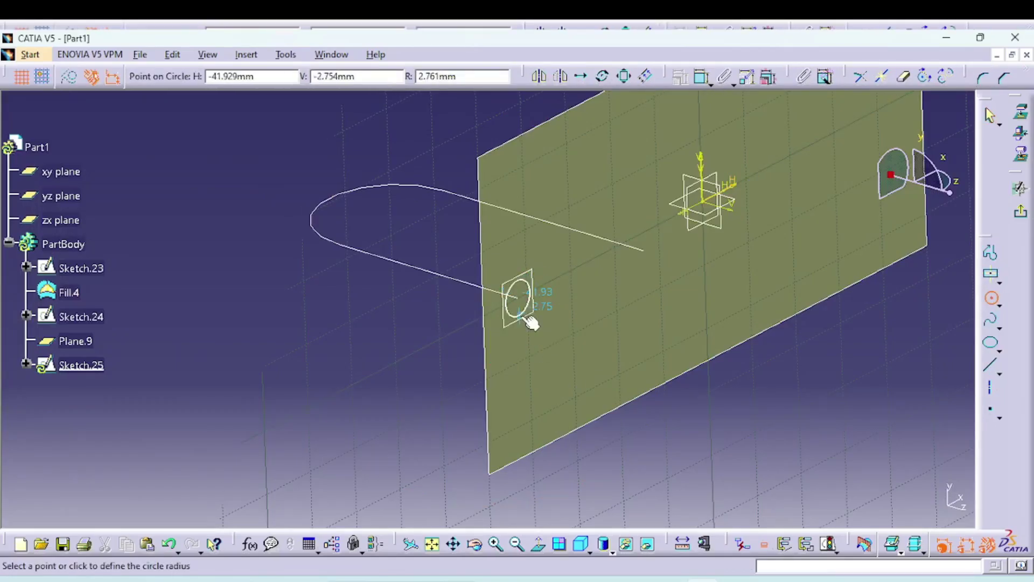
{"action": "left_click", "coordinate": [532, 324]}
Dimension the circle and set its diameter to 6 mm
{"action": "left_click", "coordinate": [647, 77]}
{"action": "left_click", "coordinate": [529, 291]}
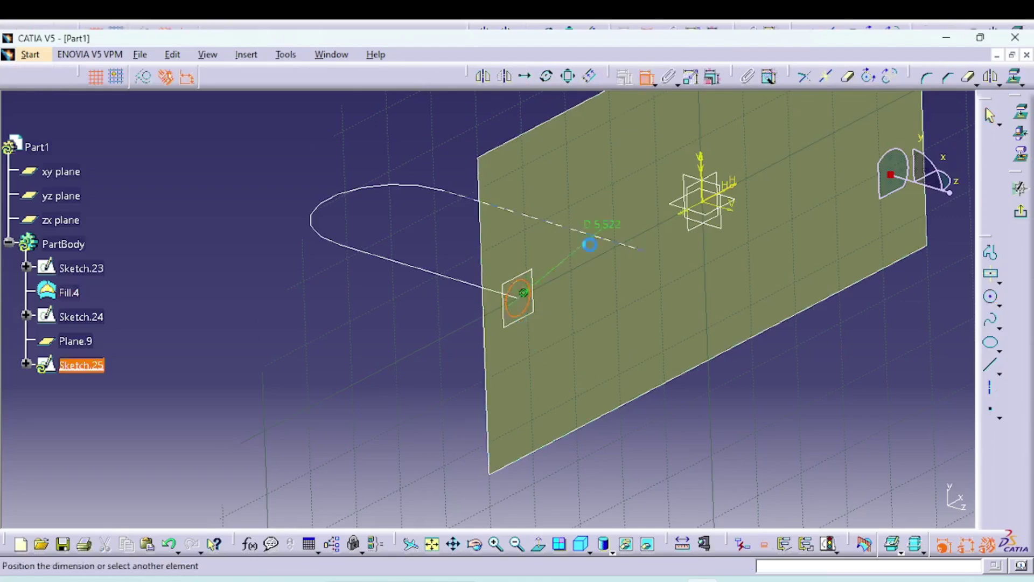
{"action": "left_click", "coordinate": [440, 242]}
{"action": "double_click", "coordinate": [440, 243]}
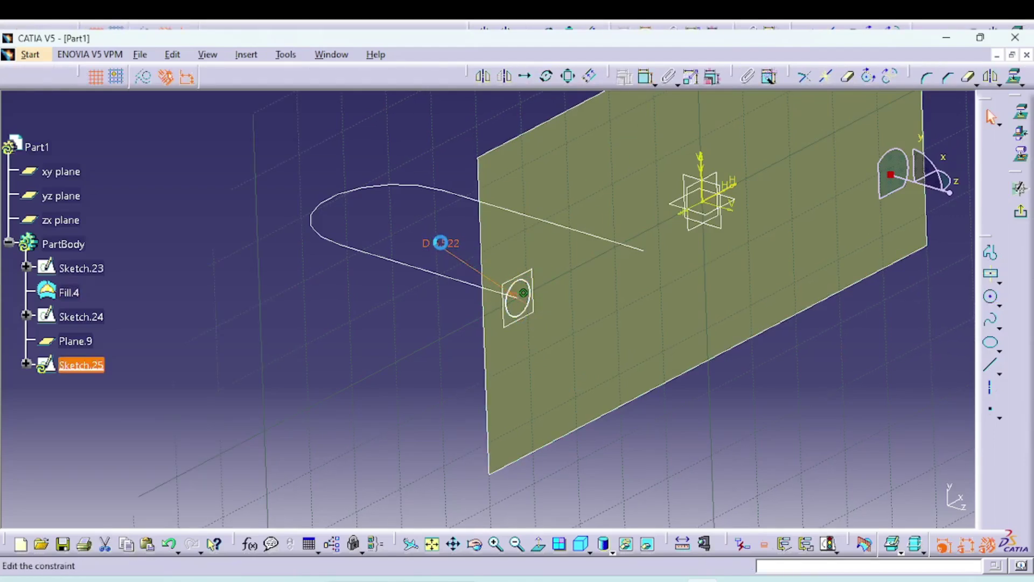
{"action": "type", "text": "6mm"}
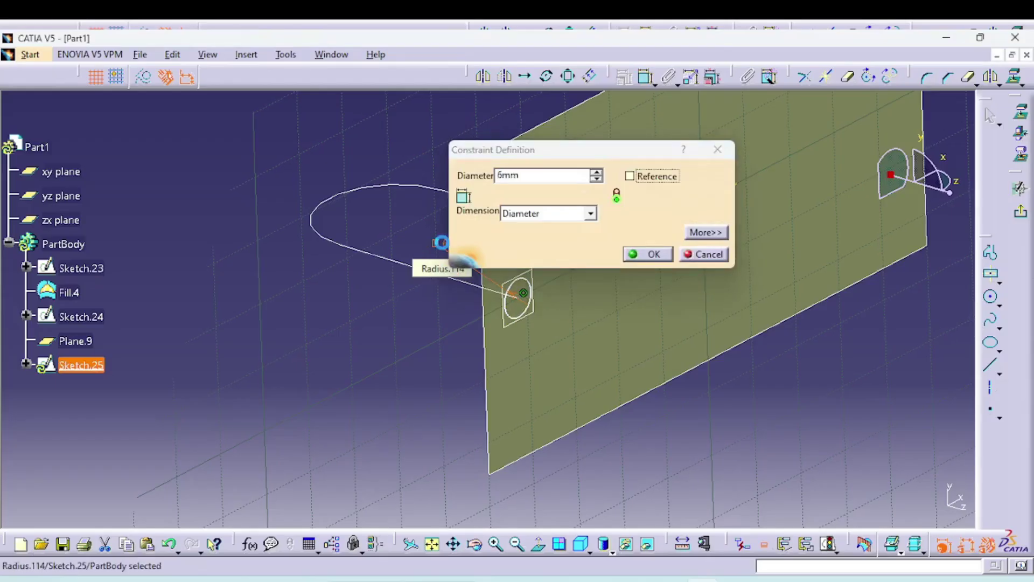
{"action": "key", "text": "Return"}
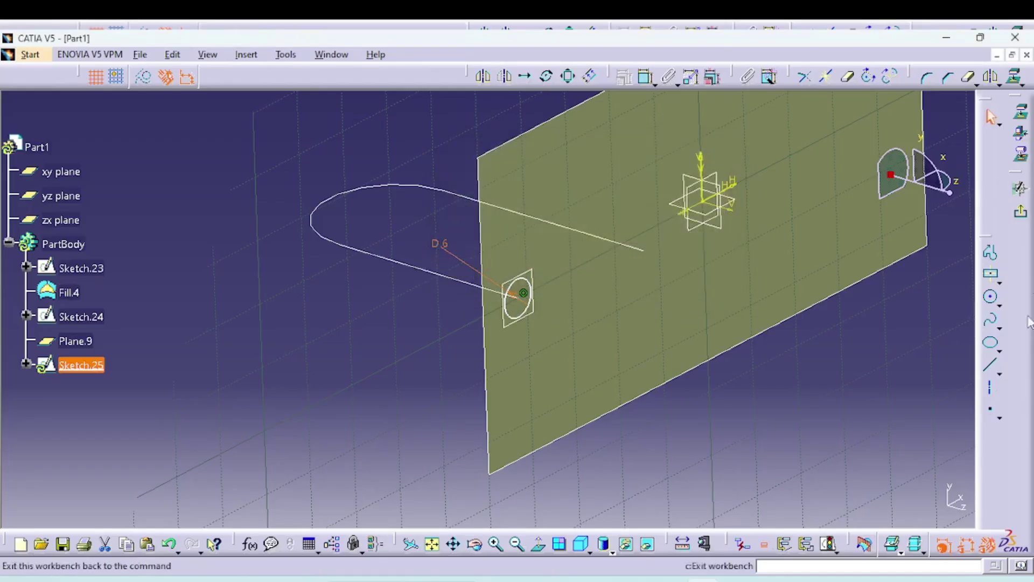
Leave the sketch, sweep the 6 mm circle along the U-shaped guide curve with a reference surface, and preview it
{"action": "left_click", "coordinate": [822, 429]}
{"action": "left_click", "coordinate": [1018, 186]}
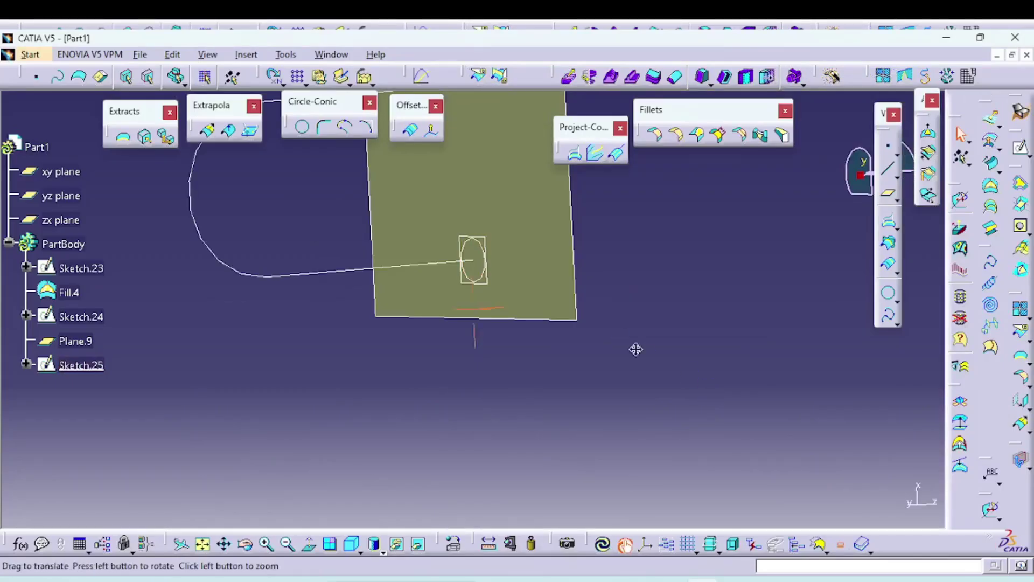
{"action": "left_click", "coordinate": [960, 229]}
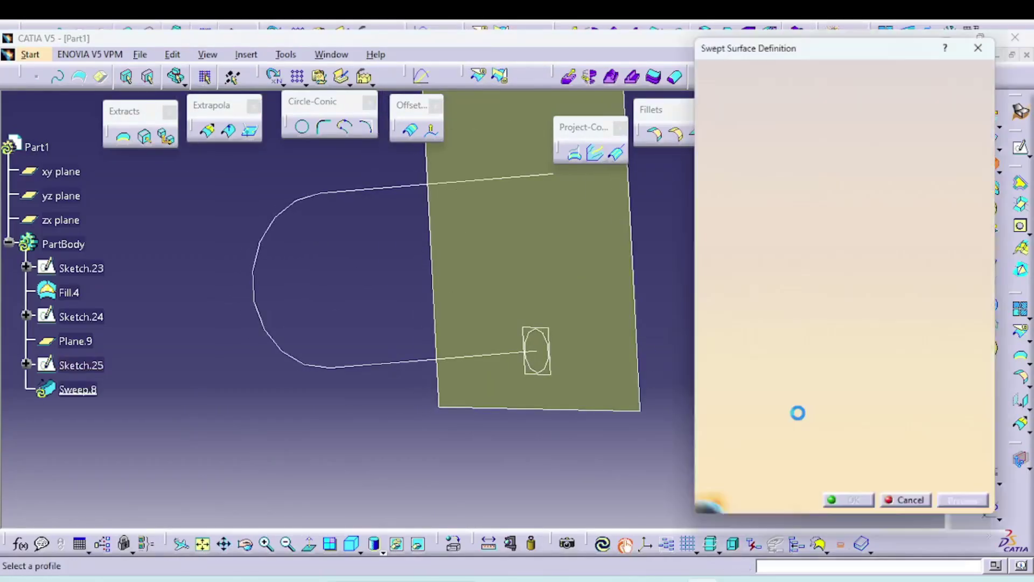
{"action": "left_click", "coordinate": [542, 368]}
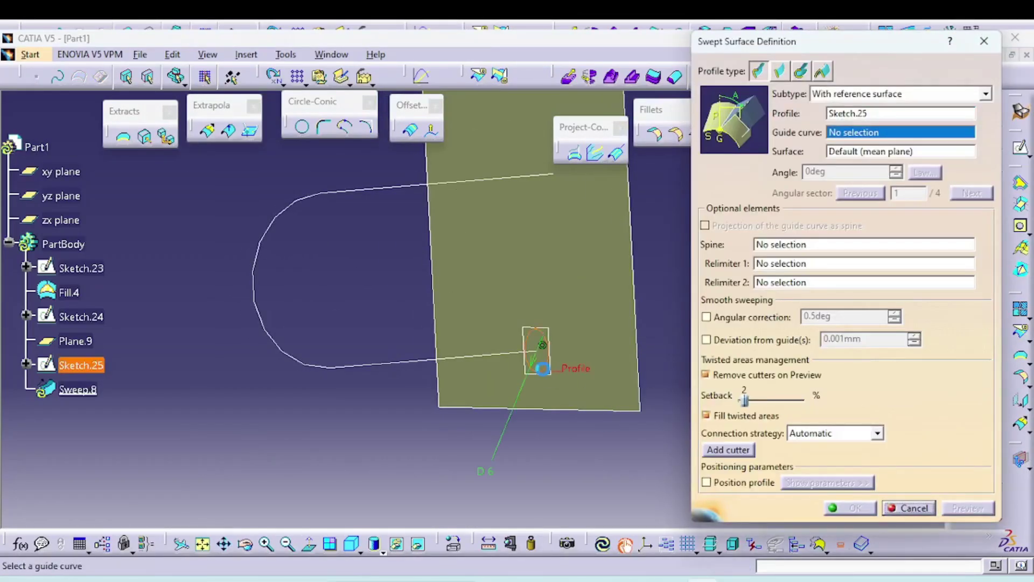
{"action": "left_click", "coordinate": [441, 369]}
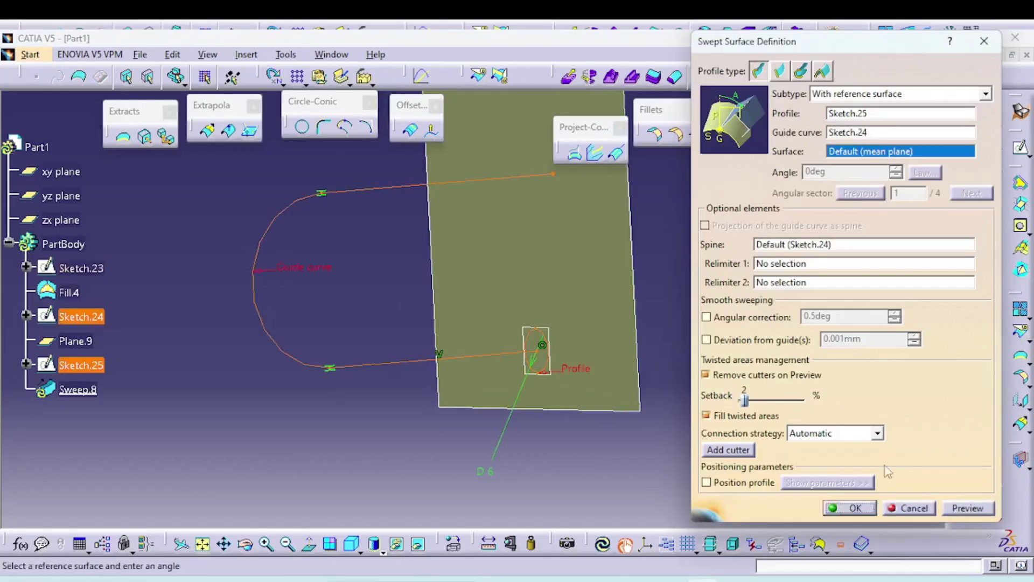
{"action": "left_click", "coordinate": [961, 514]}
{"action": "middle_click_drag", "start_coordinate": [531, 385], "coordinate": [542, 308]}
{"action": "middle_click_drag", "start_coordinate": [466, 389], "coordinate": [525, 439]}
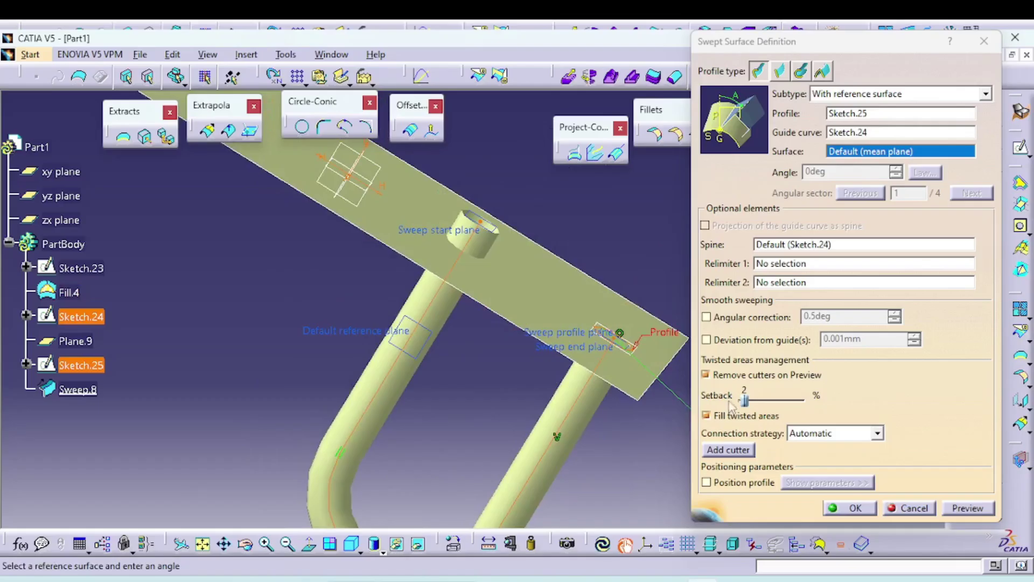
Turn off Fill twisted areas for the sweep
{"action": "left_click", "coordinate": [755, 419]}
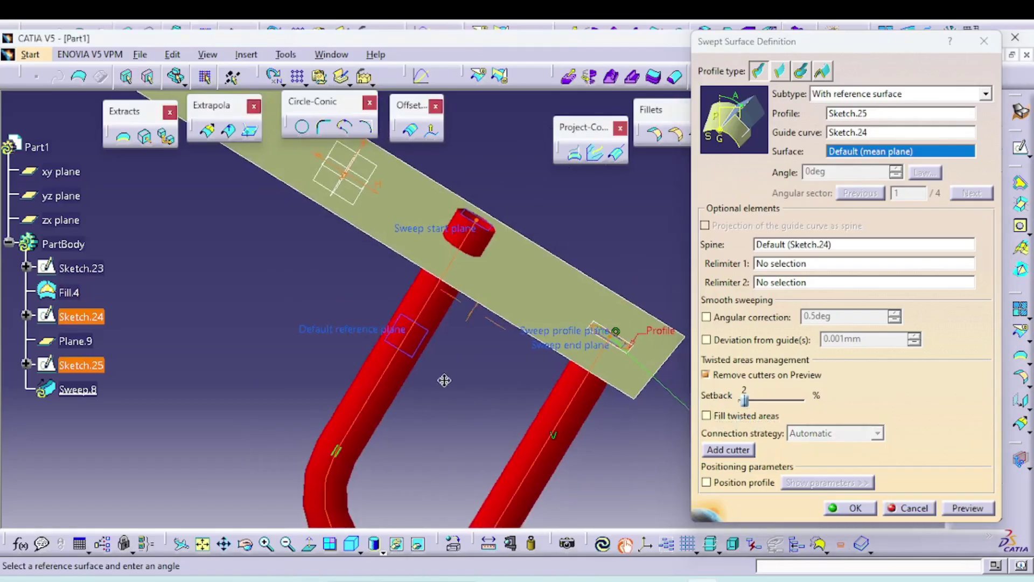
{"action": "middle_click_drag", "start_coordinate": [527, 438], "coordinate": [499, 414]}
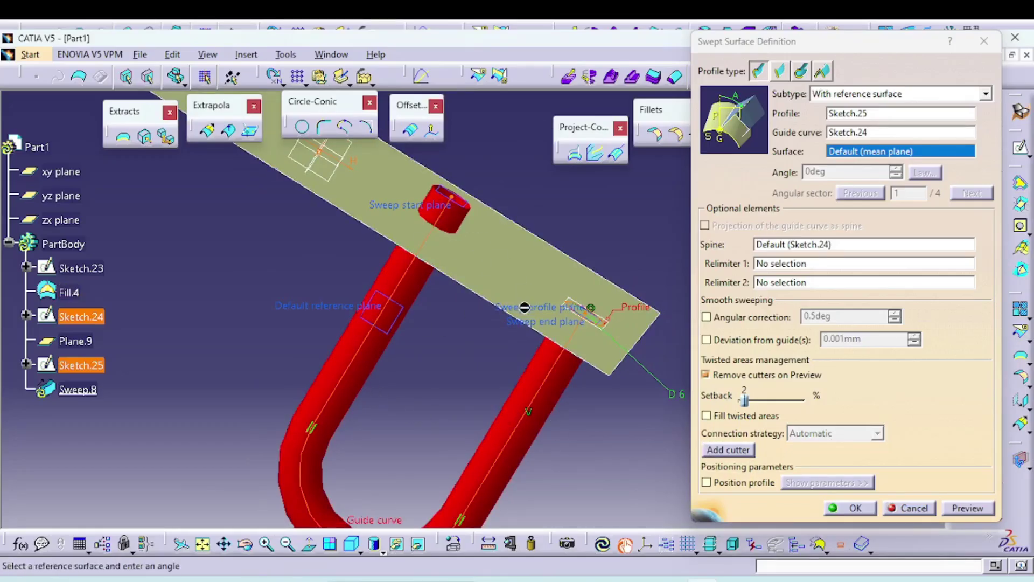
{"action": "middle_click_drag", "start_coordinate": [533, 302], "coordinate": [564, 346]}
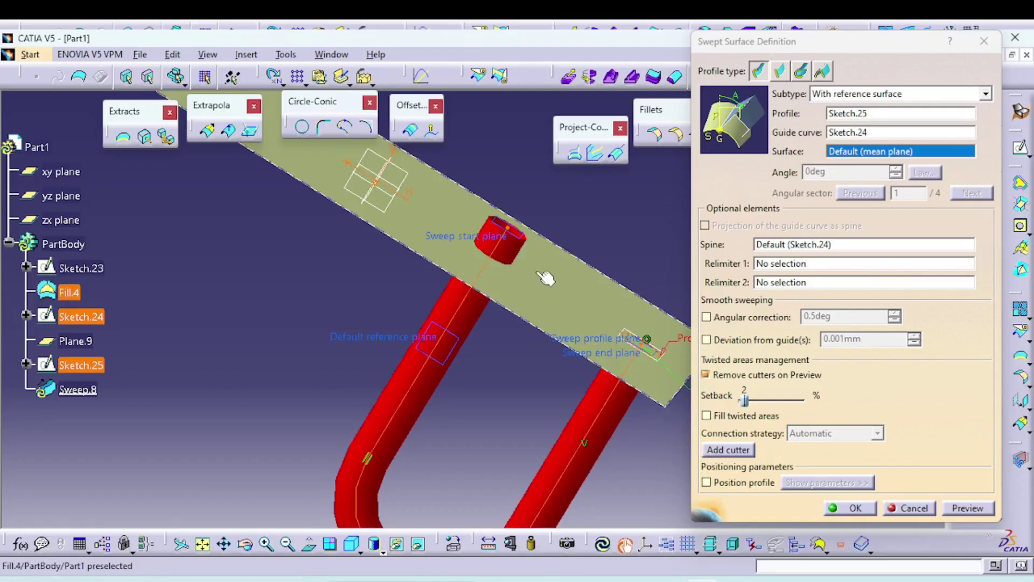
Add a cutter on the guide curve near the short tube end above the surface and reset its upper limit to the initial position
{"action": "left_click", "coordinate": [726, 450]}
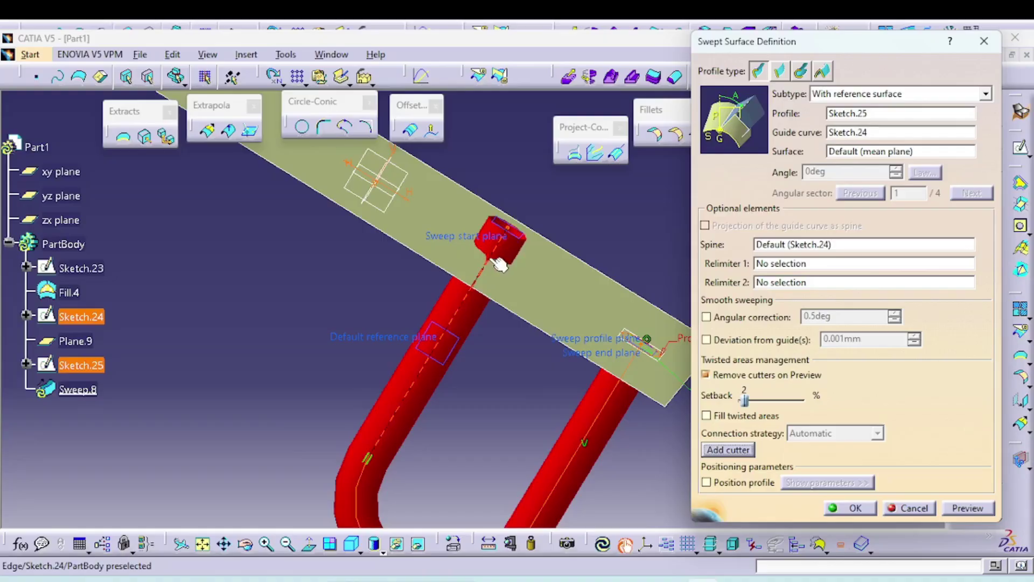
{"action": "left_click", "coordinate": [500, 264]}
{"action": "middle_click_drag", "start_coordinate": [513, 300], "coordinate": [483, 326]}
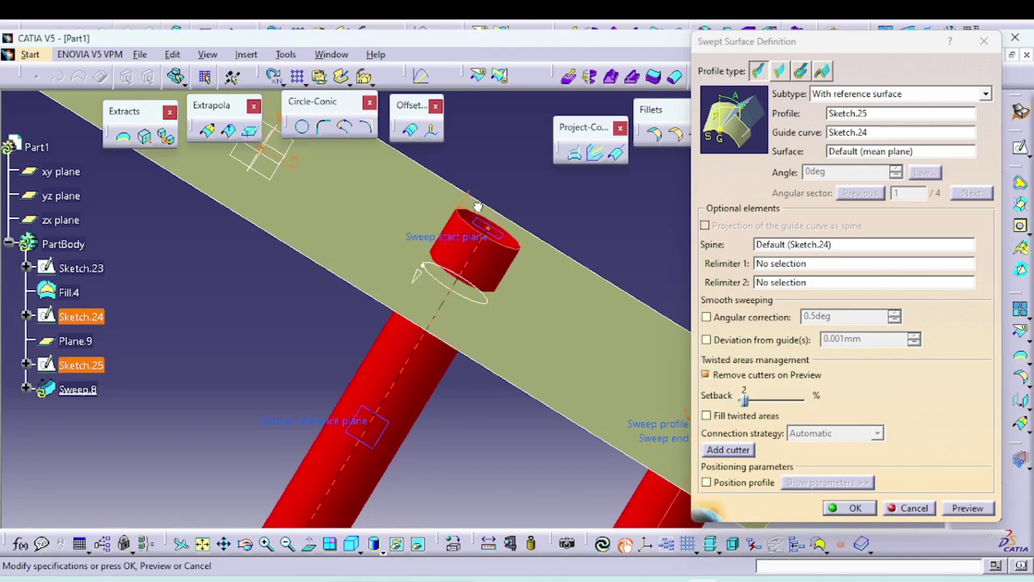
{"action": "left_click_drag", "start_coordinate": [478, 207], "coordinate": [483, 207]}
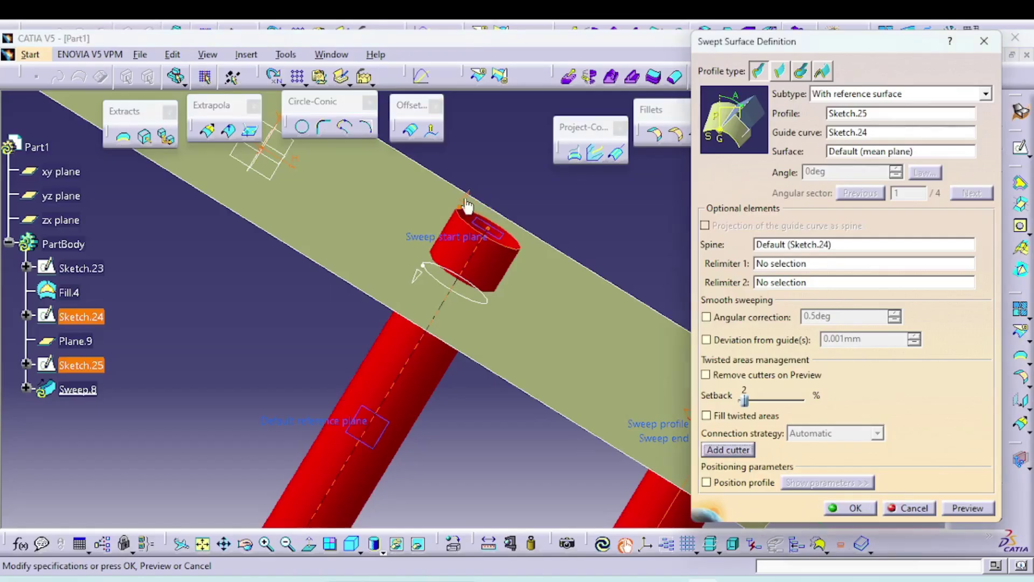
{"action": "right_click", "coordinate": [467, 205]}
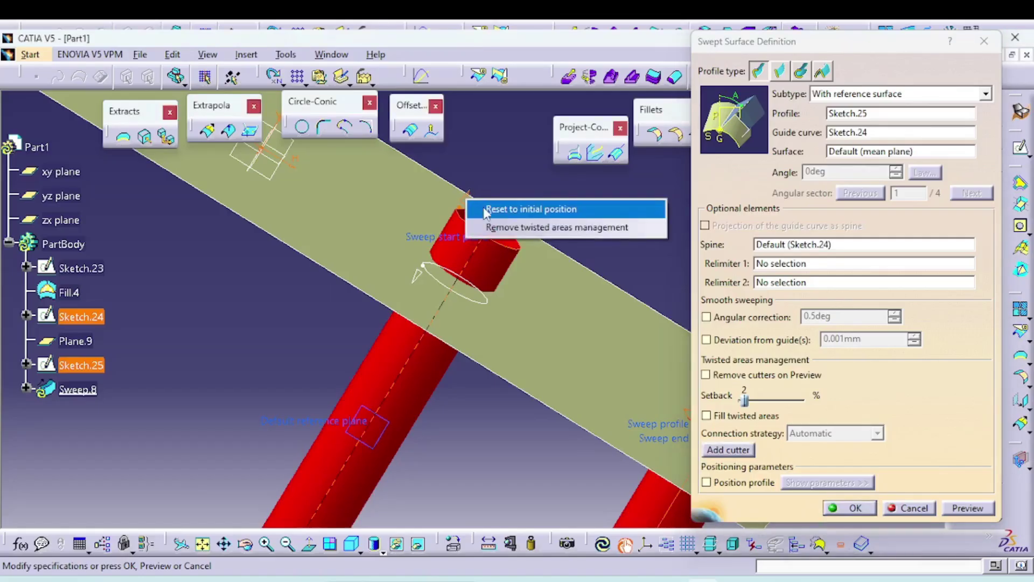
{"action": "left_click", "coordinate": [487, 210]}
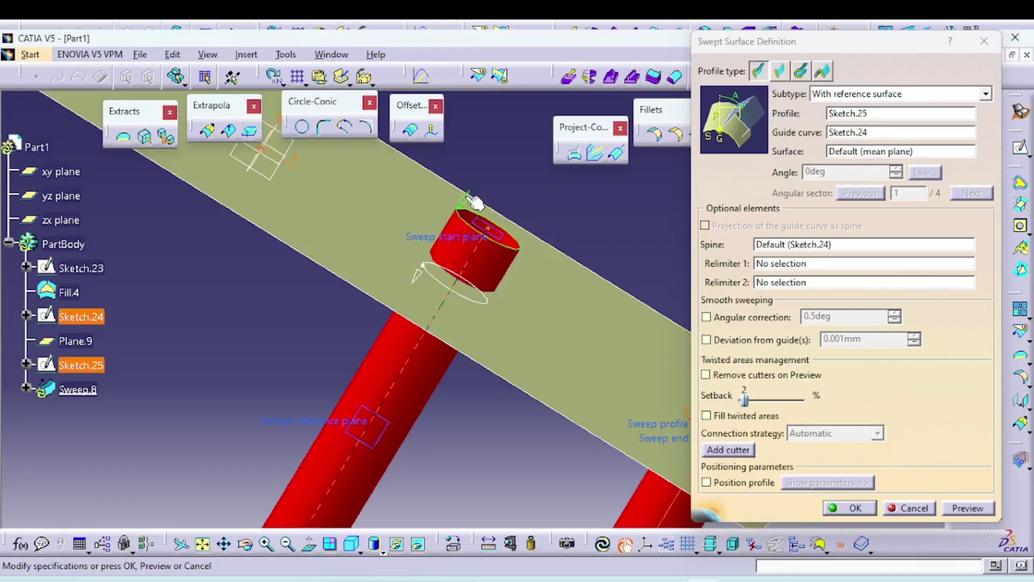
Try to shift the cutter's limit along the short tube end and remove the twisted areas management
{"action": "left_click_drag", "start_coordinate": [466, 208], "coordinate": [451, 258]}
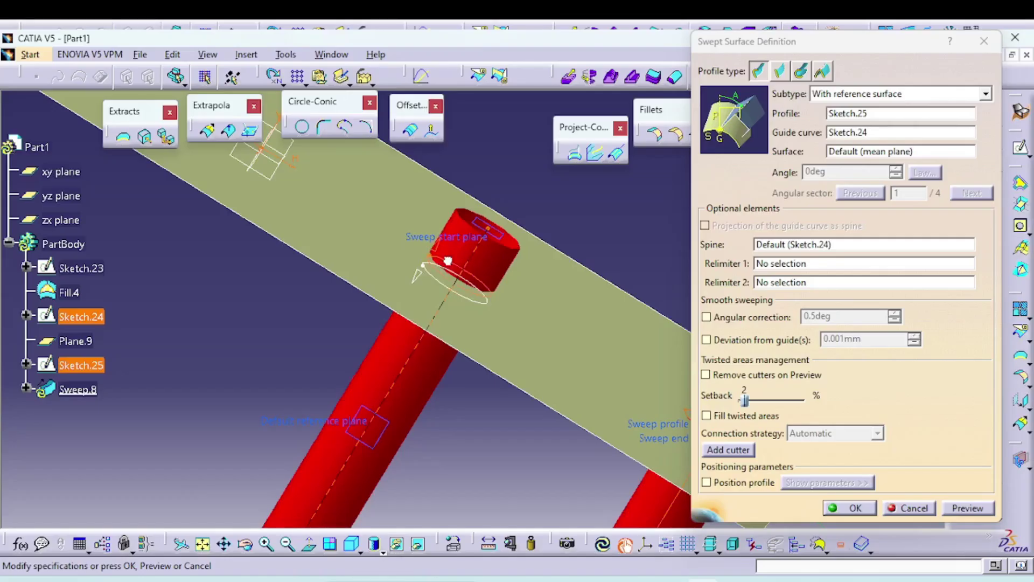
{"action": "right_click", "coordinate": [436, 249]}
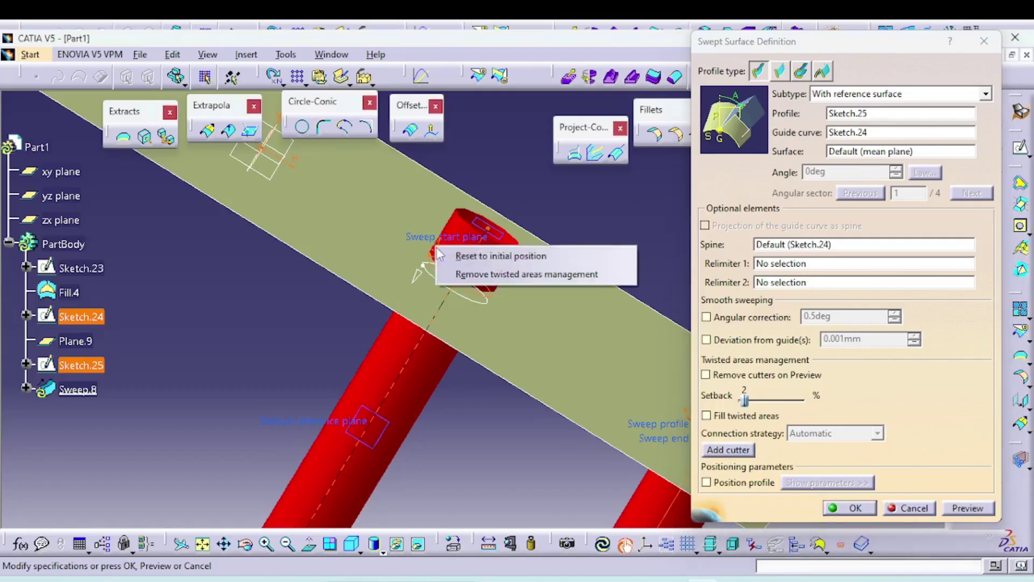
{"action": "left_click", "coordinate": [490, 276]}
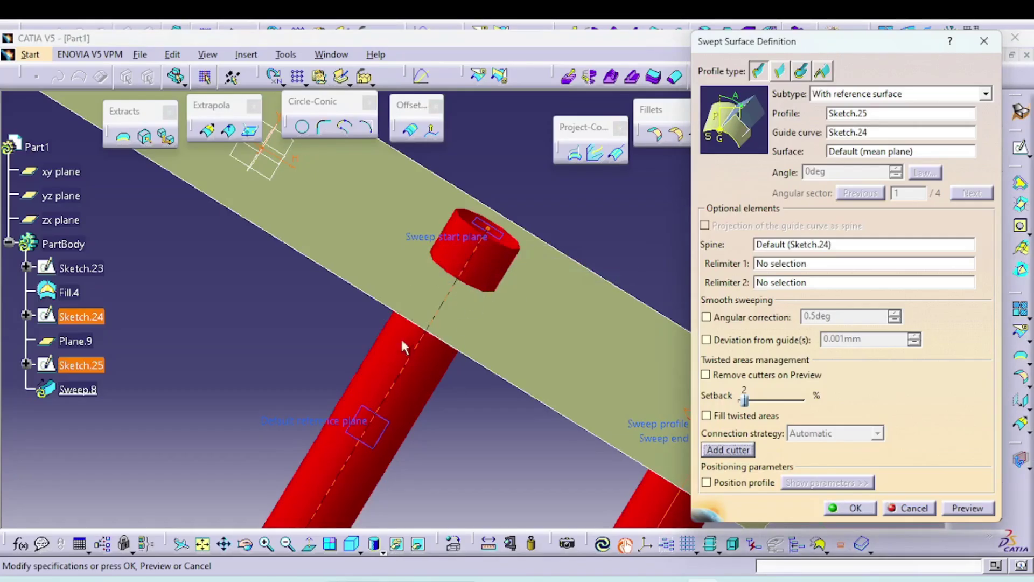
{"action": "middle_click_drag", "start_coordinate": [528, 316], "coordinate": [446, 317]}
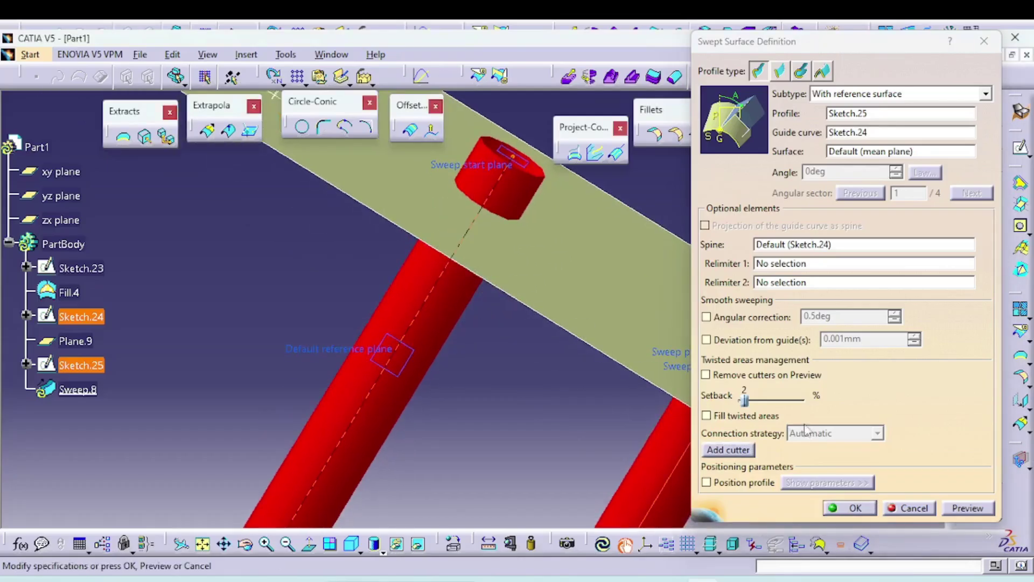
Add a cutter on the guide curve at the tube section above the filled surface and preview the sweep
{"action": "left_click", "coordinate": [722, 450]}
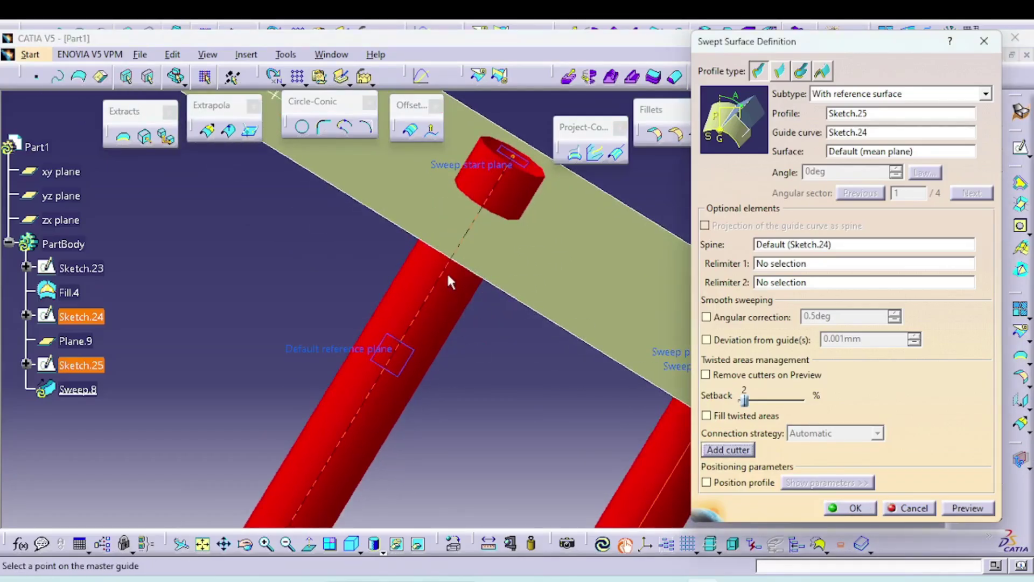
{"action": "left_click", "coordinate": [494, 214]}
{"action": "middle_click_drag", "start_coordinate": [480, 167], "coordinate": [477, 262]}
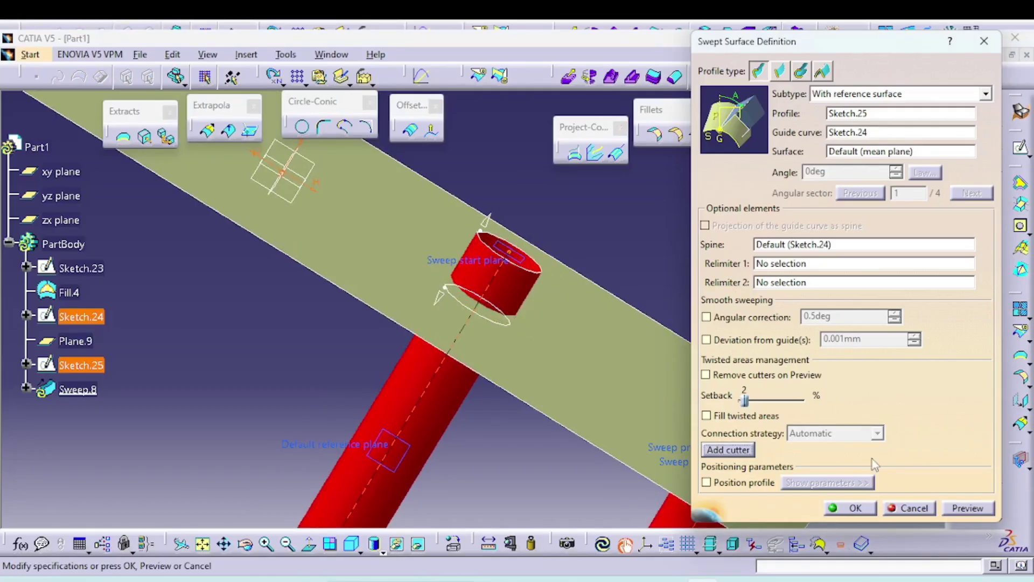
{"action": "left_click", "coordinate": [967, 508]}
{"action": "mouse_move", "coordinate": [593, 383]}
{"action": "middle_mouse_down"}
{"action": "mouse_move", "coordinate": [492, 360]}
{"action": "mouse_move", "coordinate": [585, 343]}
{"action": "mouse_move", "coordinate": [584, 376]}
{"action": "middle_mouse_up"}
{"action": "middle_click_drag", "start_coordinate": [444, 327], "coordinate": [490, 409]}
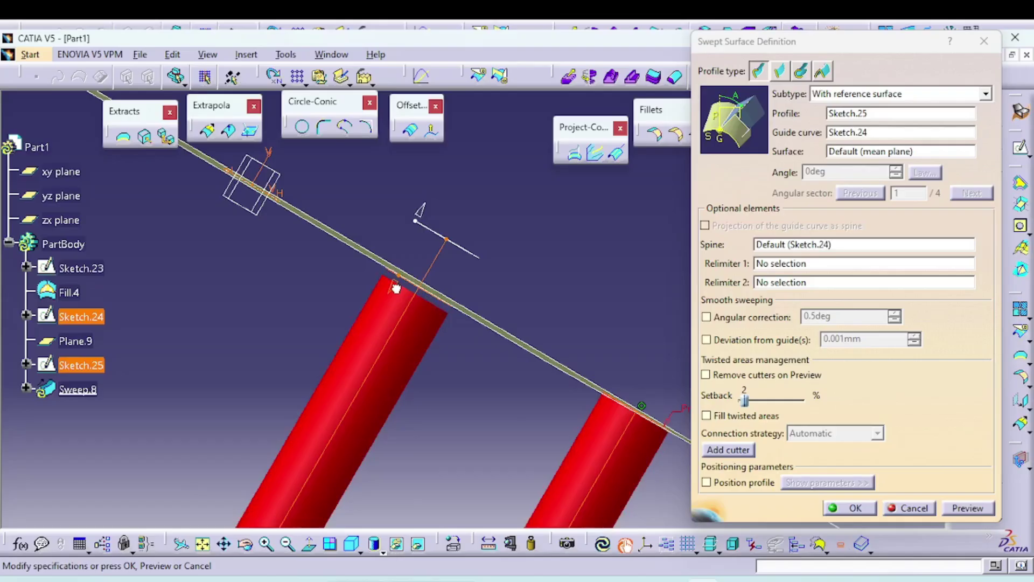
Adjust the cutter's lower limit to meet the filled surface and preview the trimmed sweep
{"action": "left_click", "coordinate": [396, 288]}
{"action": "left_click", "coordinate": [963, 514]}
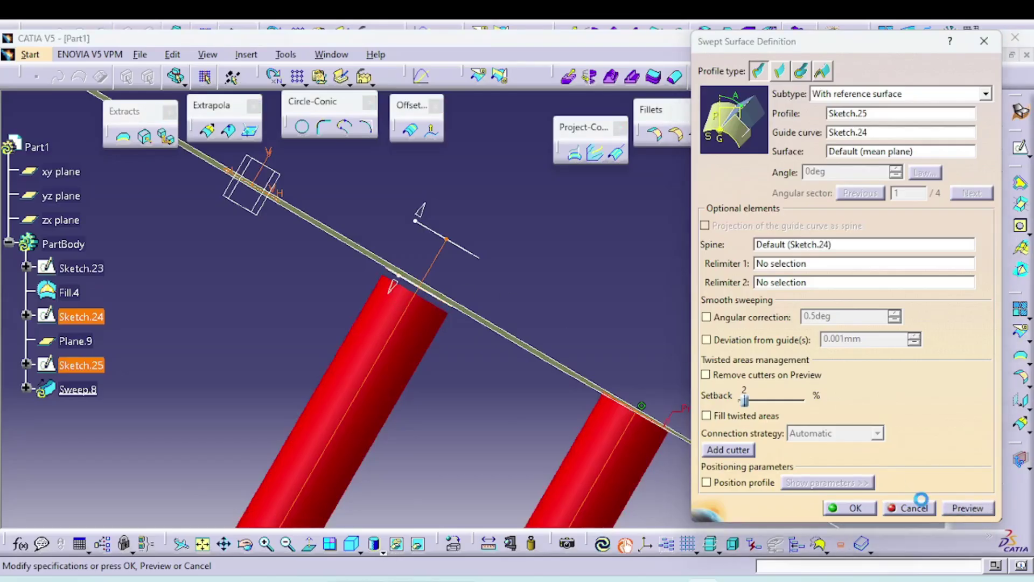
{"action": "middle_click_drag", "start_coordinate": [429, 302], "coordinate": [434, 381]}
{"action": "middle_click_drag", "start_coordinate": [424, 329], "coordinate": [544, 426]}
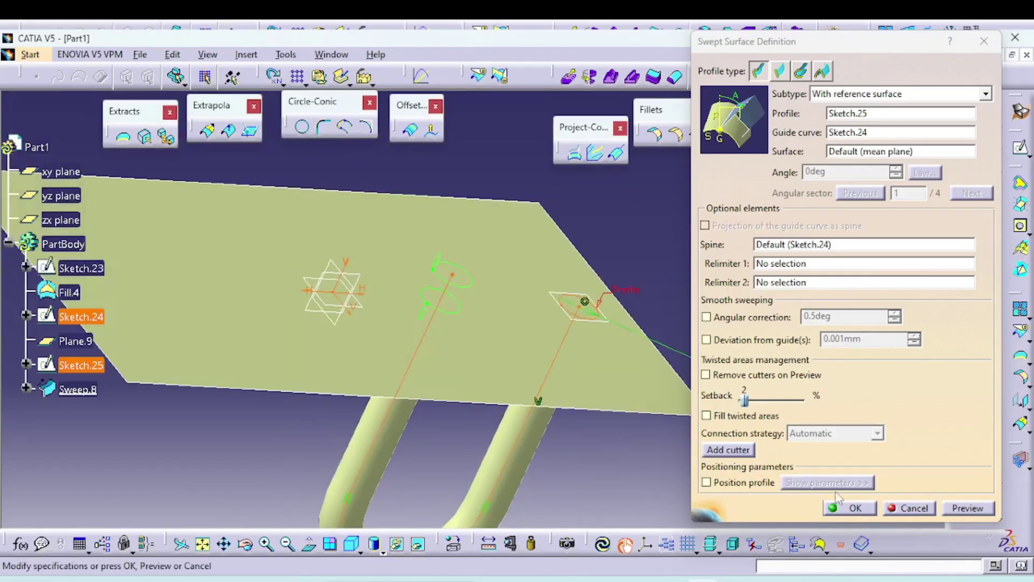
Try filling the twisted areas, turn the option off again and preview the sweep
{"action": "left_click", "coordinate": [728, 416]}
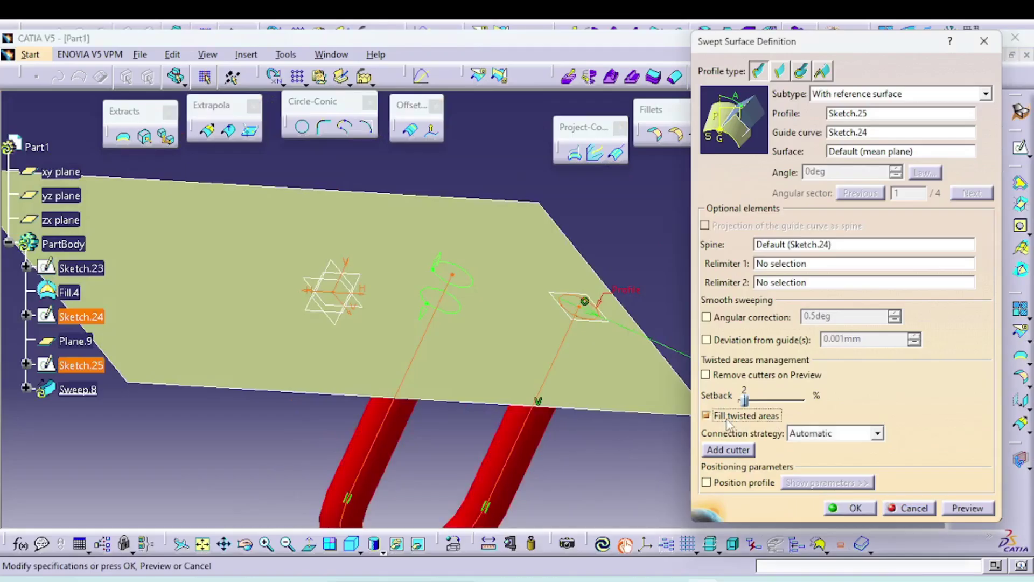
{"action": "left_click", "coordinate": [728, 417]}
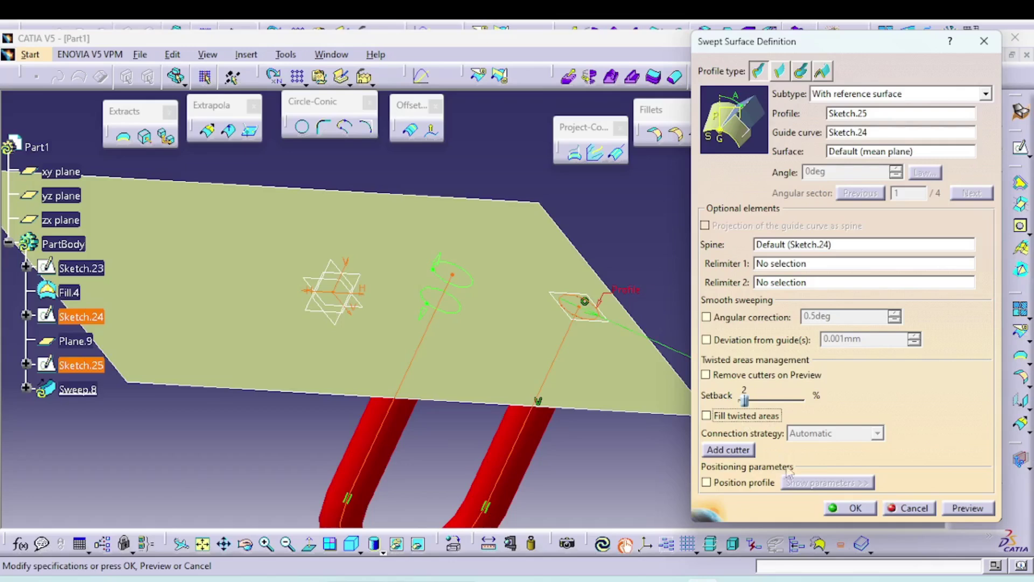
{"action": "left_click", "coordinate": [949, 508]}
{"action": "middle_click_drag", "start_coordinate": [579, 452], "coordinate": [556, 379]}
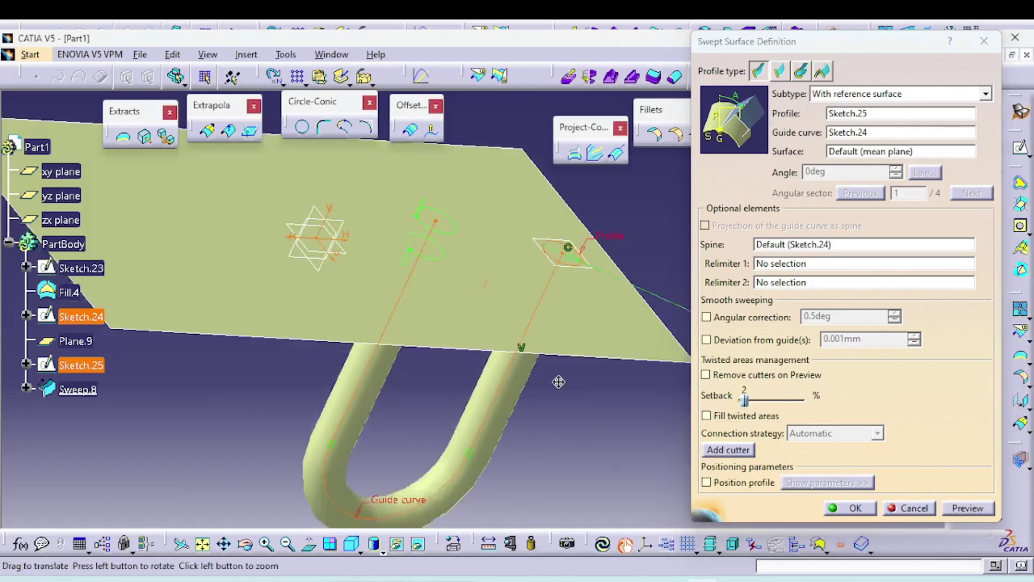
Enable Position profile for the sweep and show its positioning parameters
{"action": "left_click", "coordinate": [728, 483]}
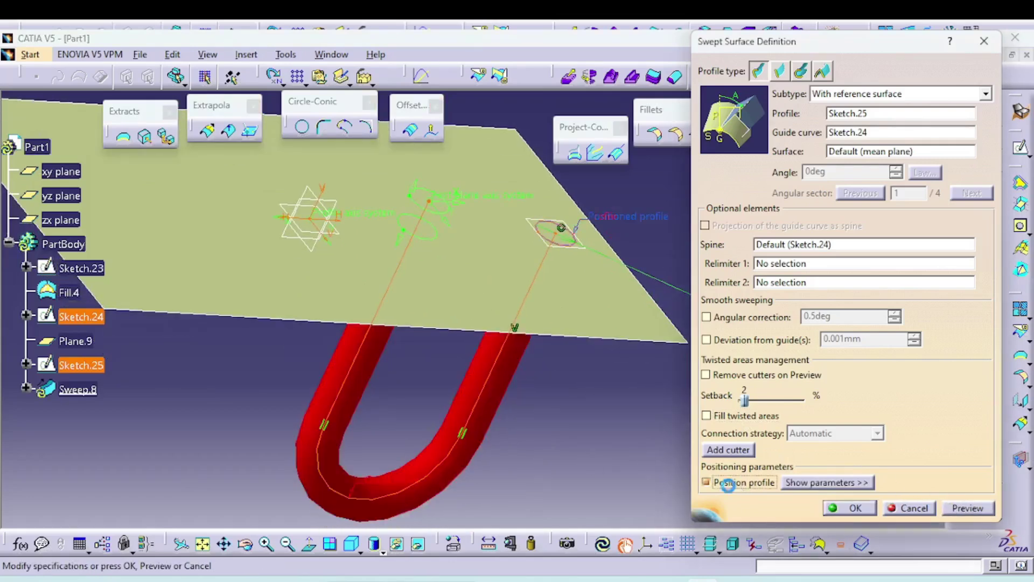
{"action": "middle_click_drag", "start_coordinate": [587, 439], "coordinate": [545, 387]}
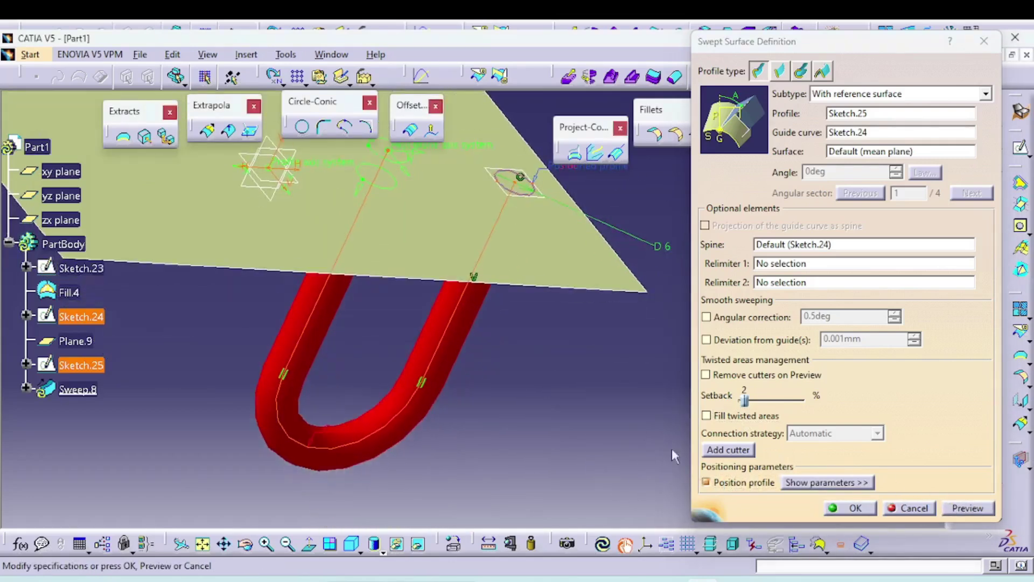
{"action": "left_click", "coordinate": [727, 484]}
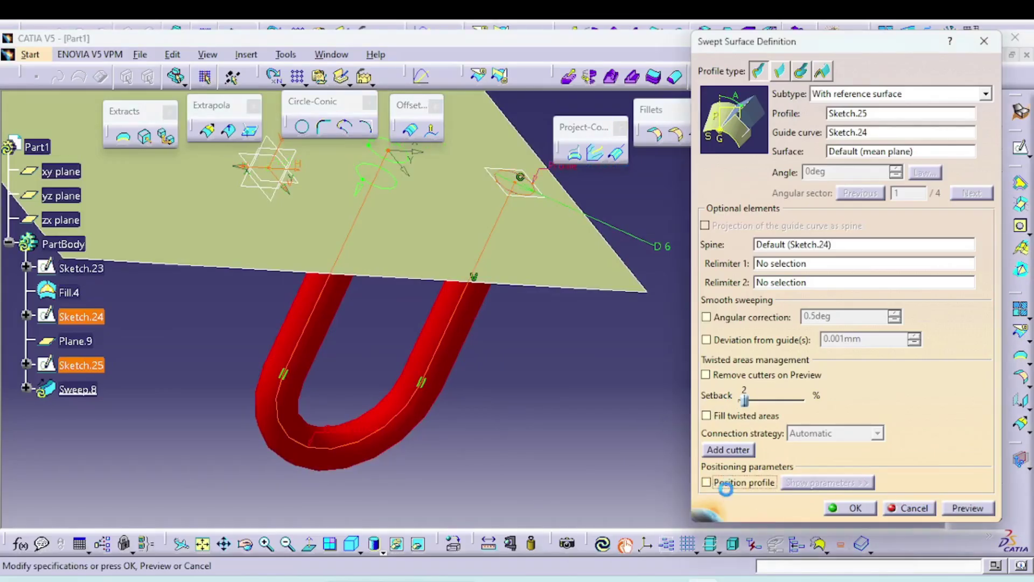
{"action": "left_click", "coordinate": [718, 484]}
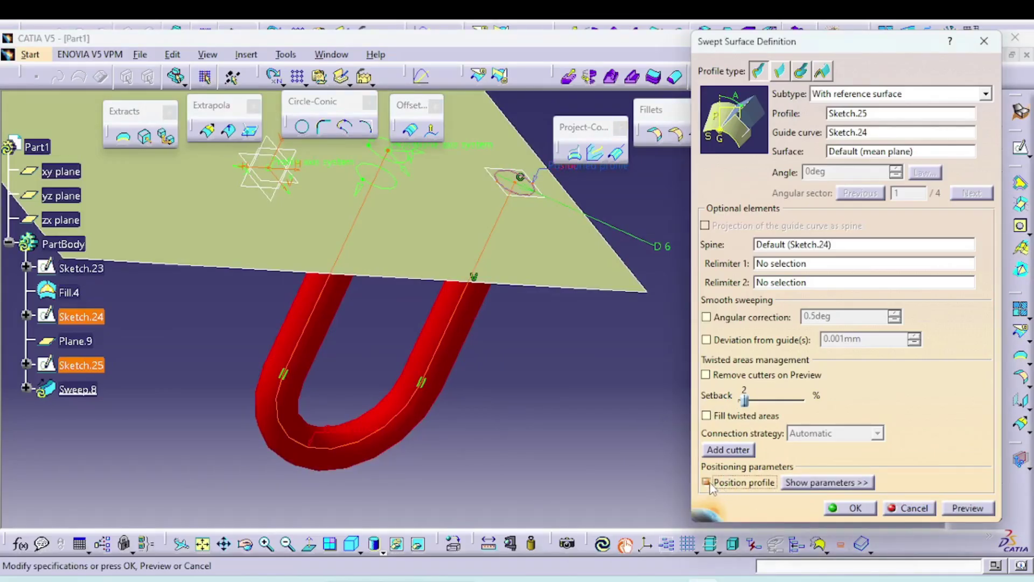
{"action": "left_click", "coordinate": [816, 483]}
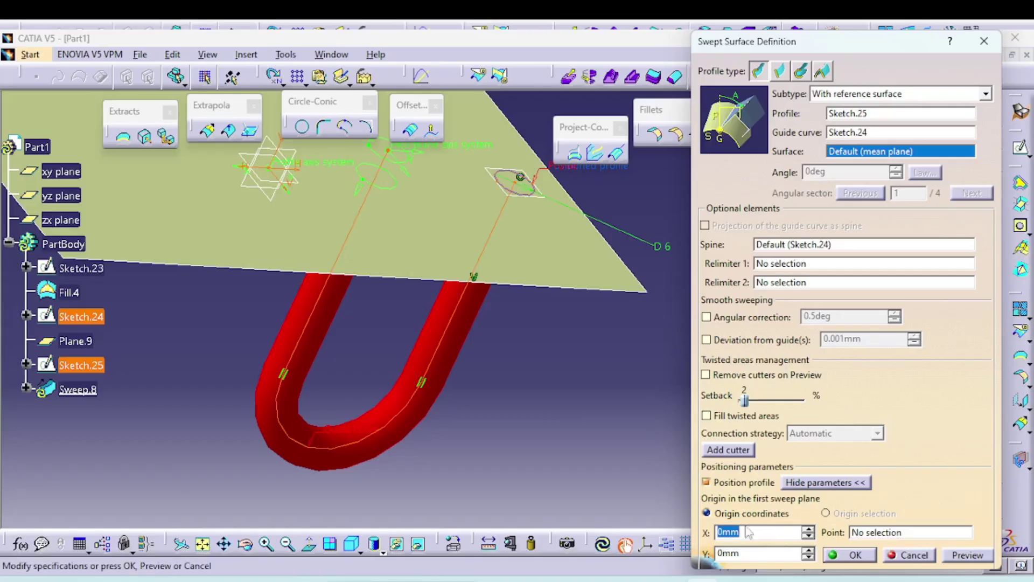
Set the positioned profile's origin coordinates to X 2 mm and Y 2 mm and preview the sweep
{"action": "middle_click_drag", "start_coordinate": [548, 402], "coordinate": [517, 494]}
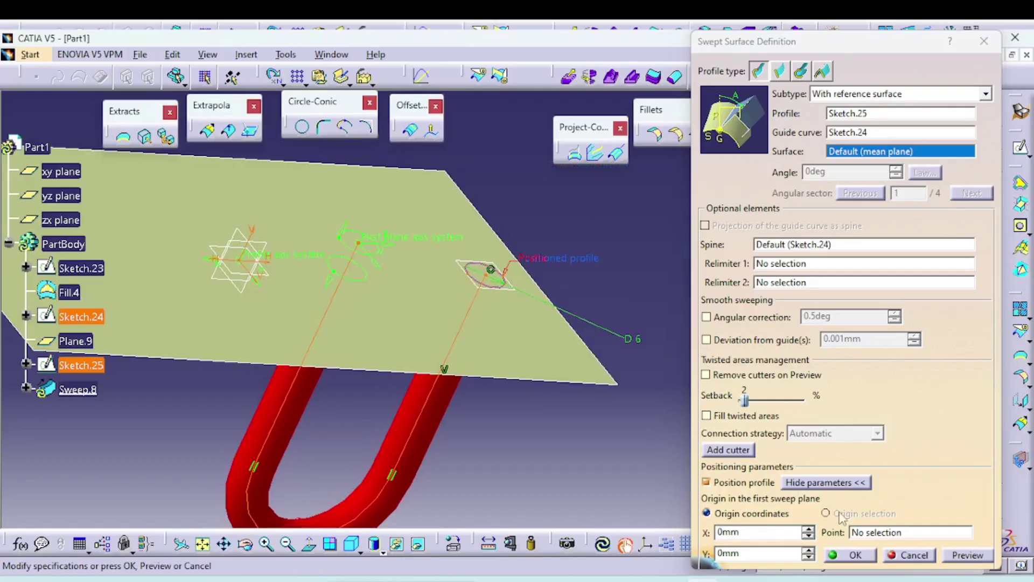
{"action": "left_click", "coordinate": [808, 528]}
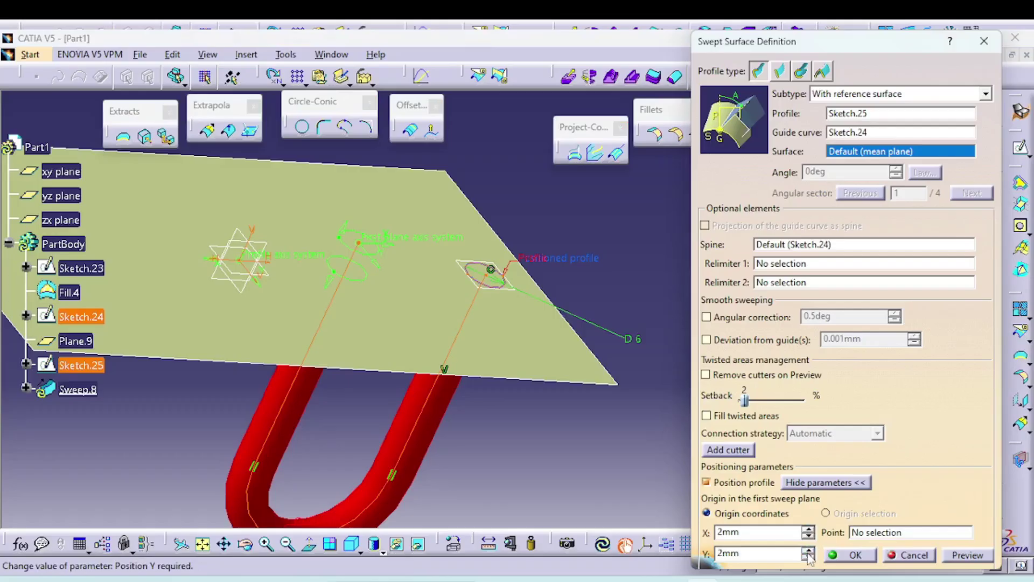
{"action": "left_click", "coordinate": [957, 555]}
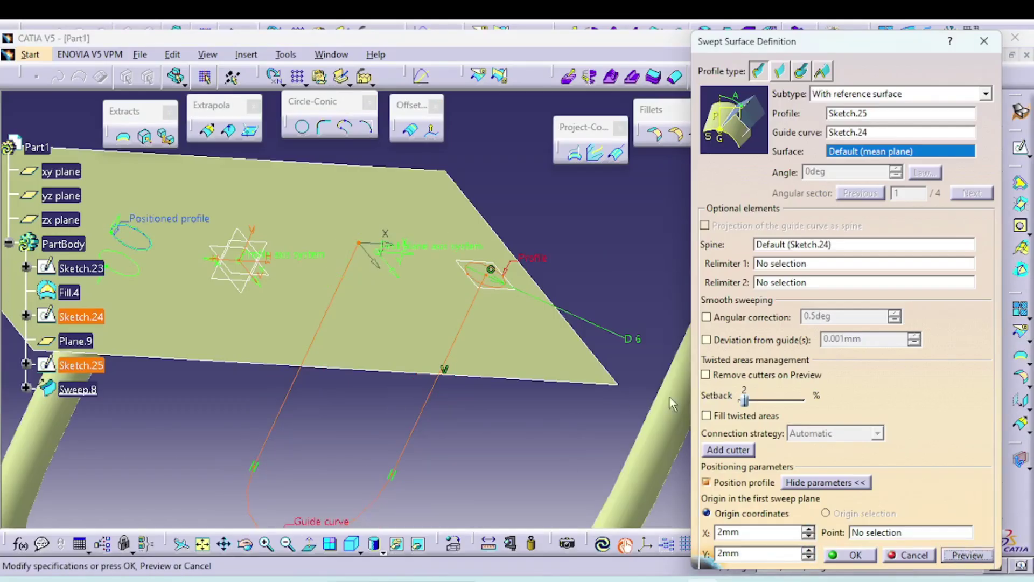
{"action": "middle_click_drag", "start_coordinate": [622, 418], "coordinate": [607, 377]}
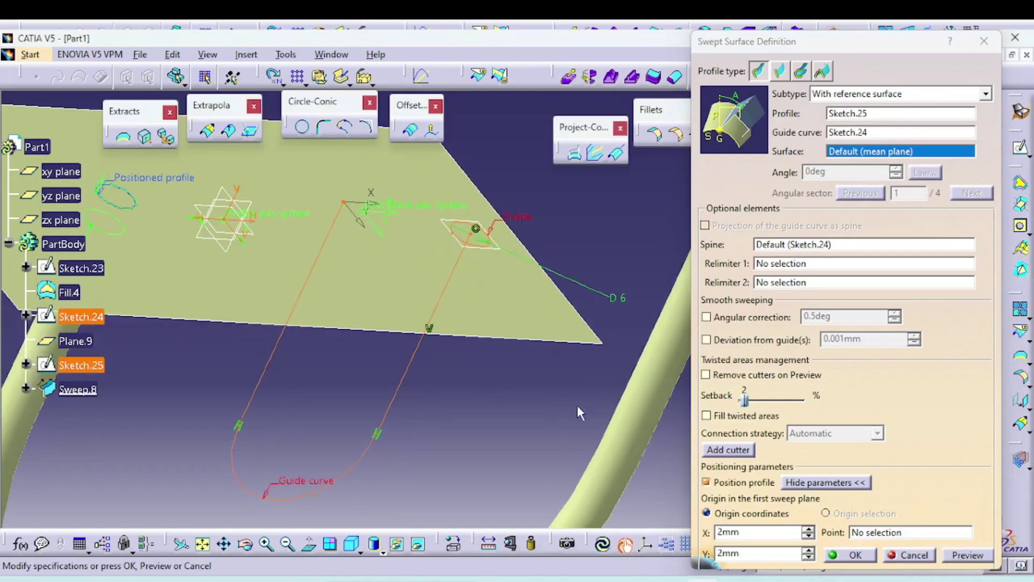
Set the positioned profile's origin coordinates to X 0 mm and Y 0 mm and preview the sweep
{"action": "left_click", "coordinate": [808, 536]}
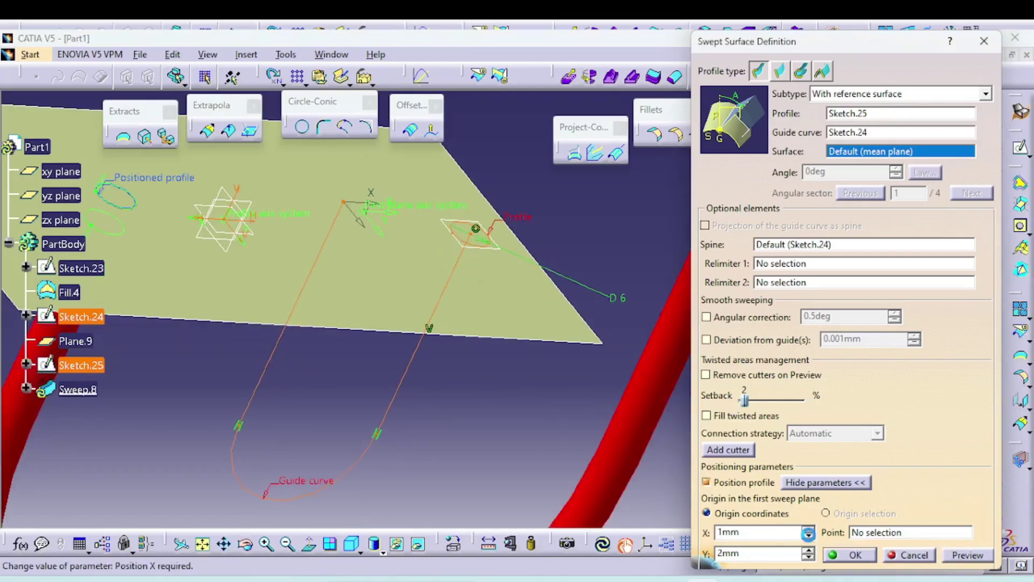
{"action": "left_click", "coordinate": [808, 536]}
{"action": "left_click", "coordinate": [808, 557]}
{"action": "left_click", "coordinate": [808, 557]}
{"action": "left_click", "coordinate": [964, 554]}
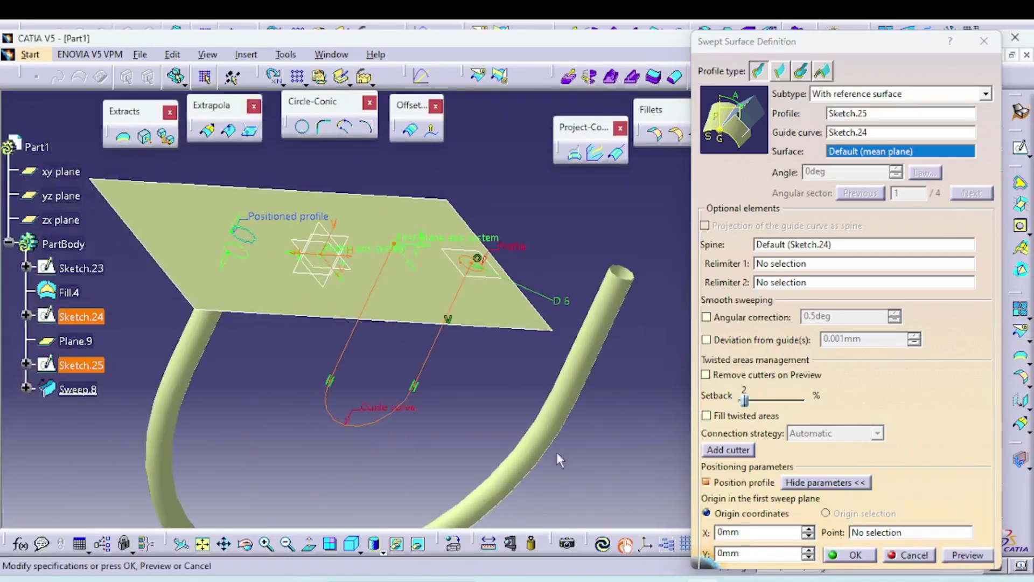
{"action": "left_click", "coordinate": [760, 516]}
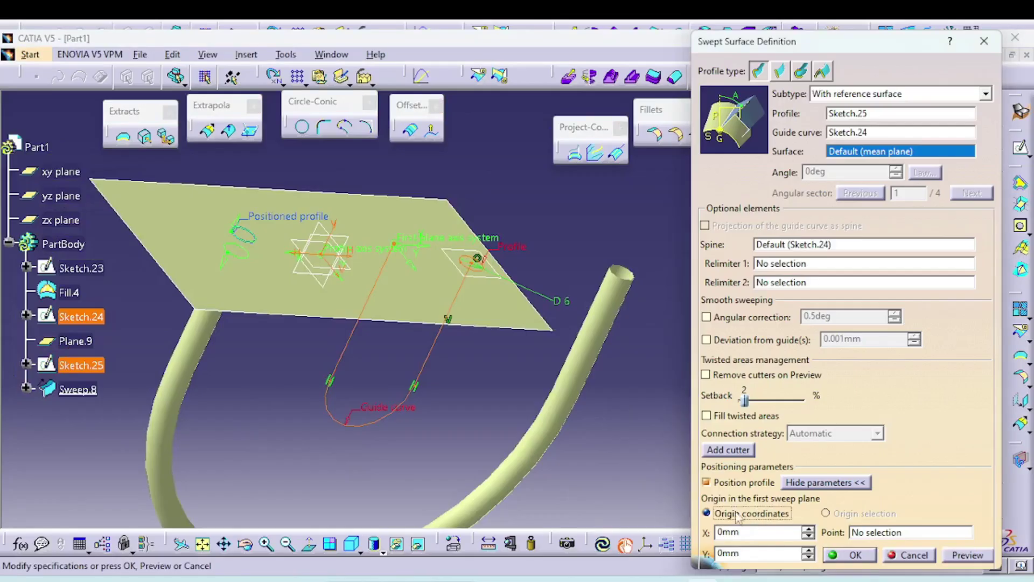
Turn off Position profile, preview the sweep along its original guide curve and accept the swept surface
{"action": "left_click", "coordinate": [739, 482]}
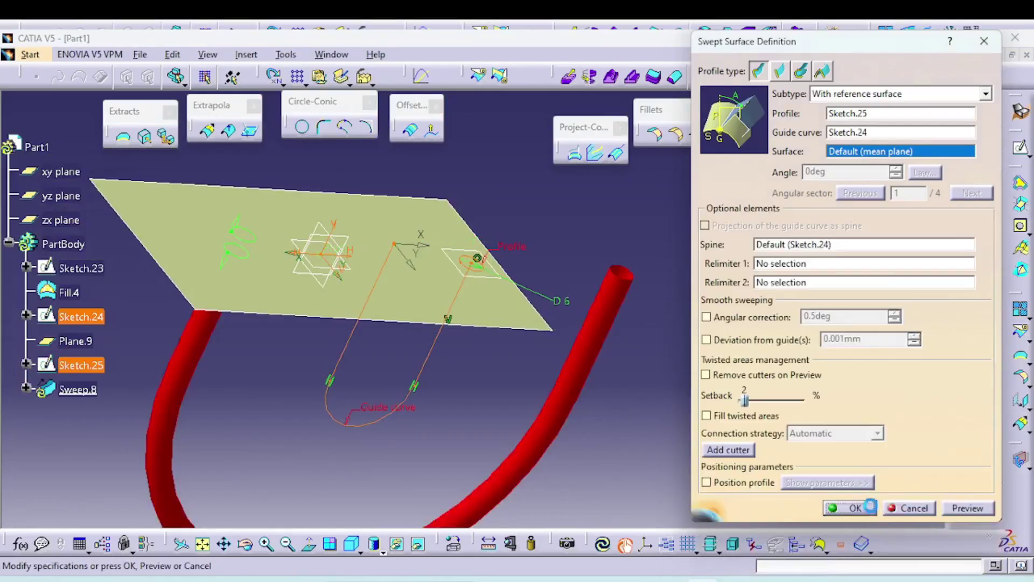
{"action": "left_click", "coordinate": [967, 508]}
{"action": "middle_click_drag", "start_coordinate": [457, 418], "coordinate": [587, 396]}
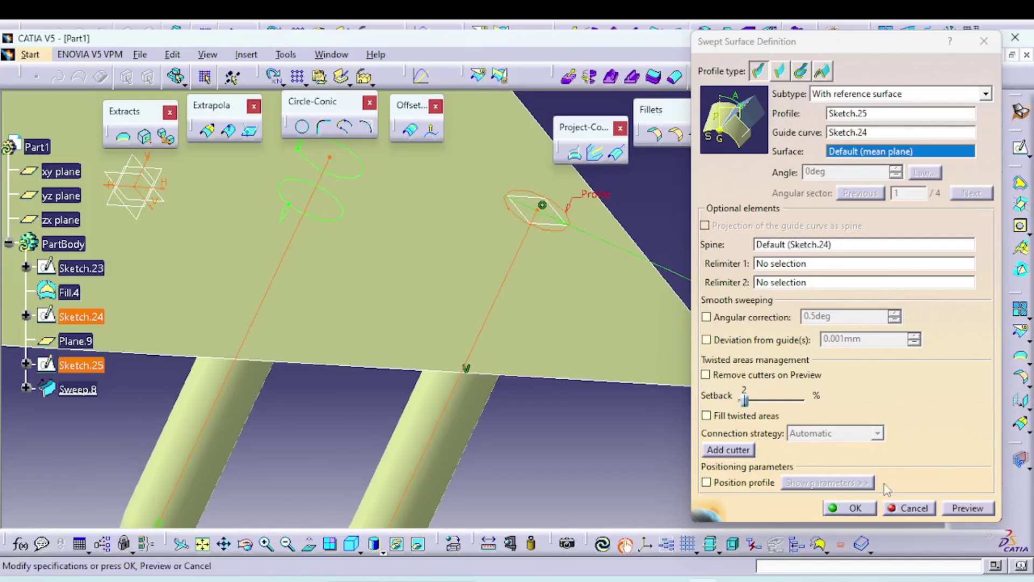
{"action": "left_click", "coordinate": [853, 507]}
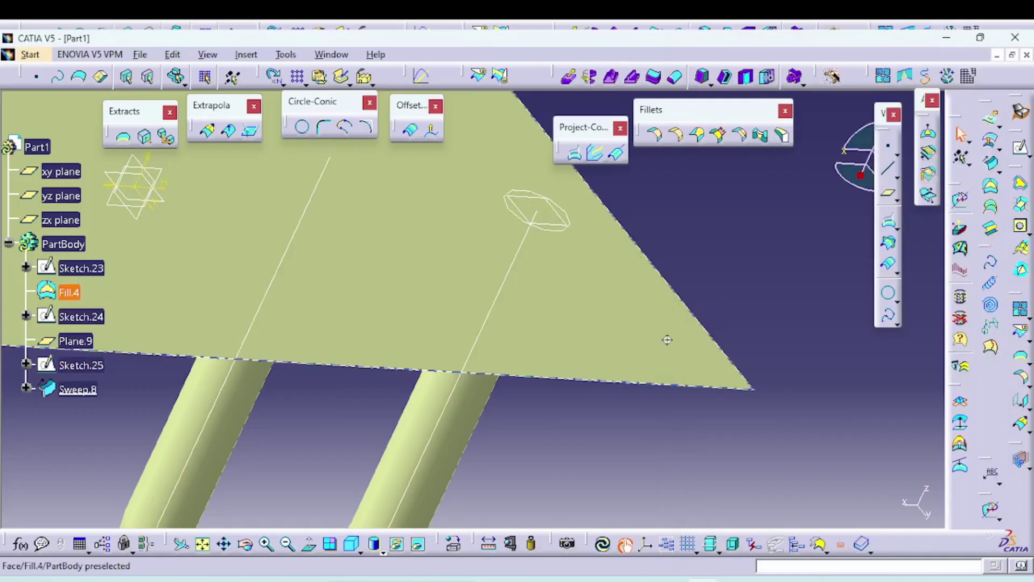
Open a new sketch on the zx plane
{"action": "middle_click_drag", "start_coordinate": [680, 438], "coordinate": [568, 335]}
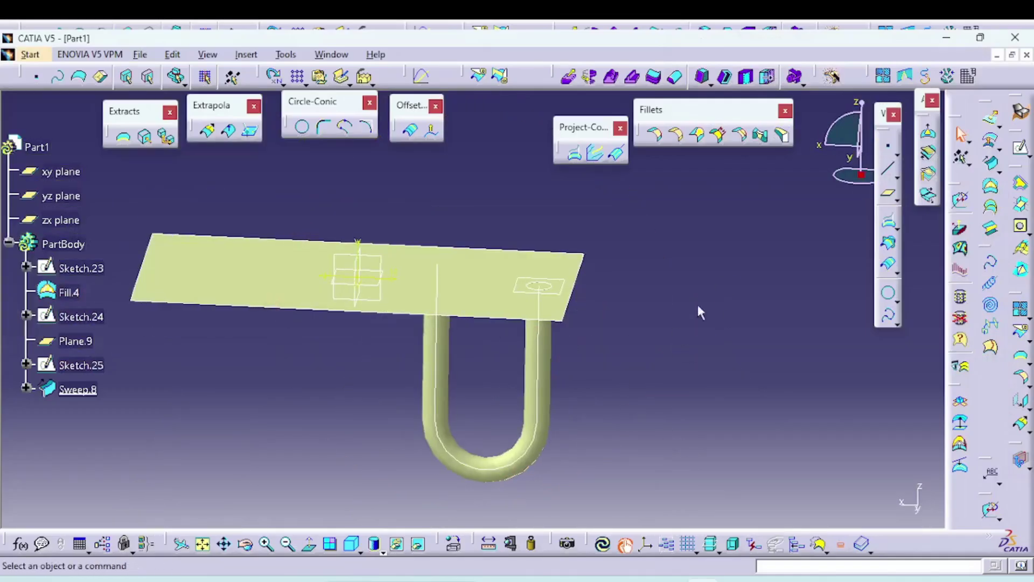
{"action": "left_click", "coordinate": [1020, 146]}
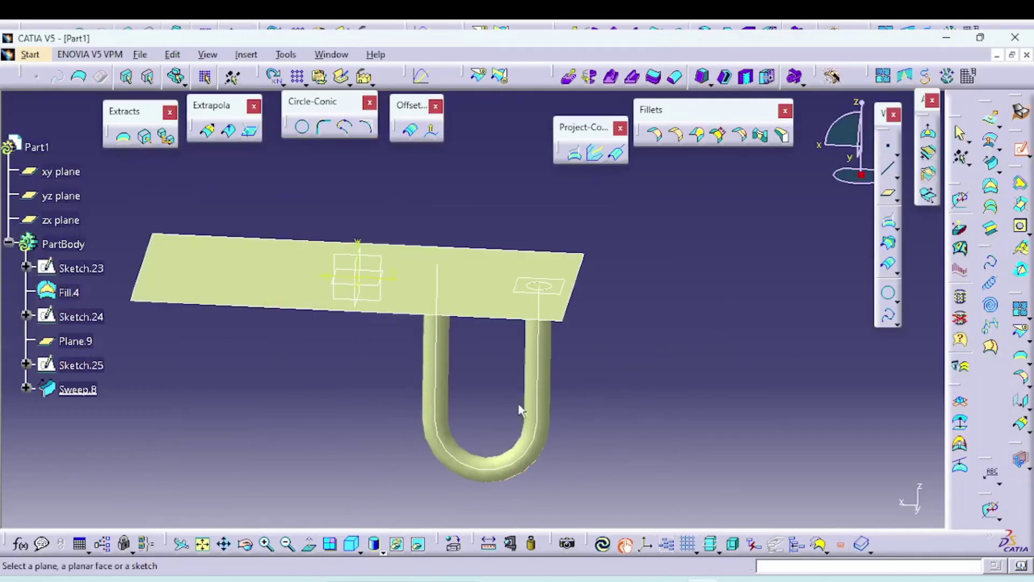
{"action": "left_click", "coordinate": [380, 255]}
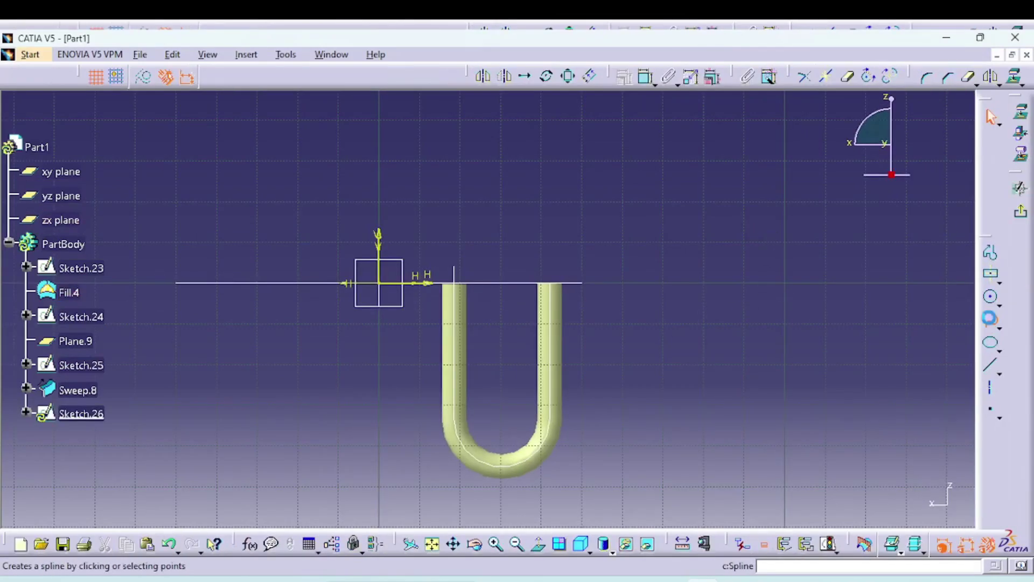
{"action": "left_click", "coordinate": [990, 319]}
{"action": "middle_click_drag", "start_coordinate": [527, 365], "coordinate": [670, 330]}
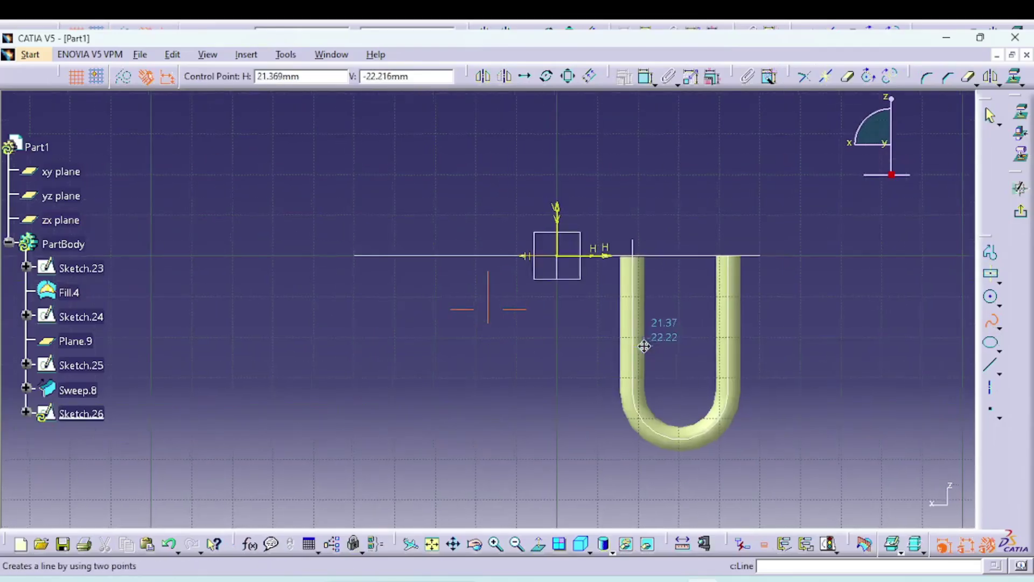
{"action": "left_click", "coordinate": [510, 256]}
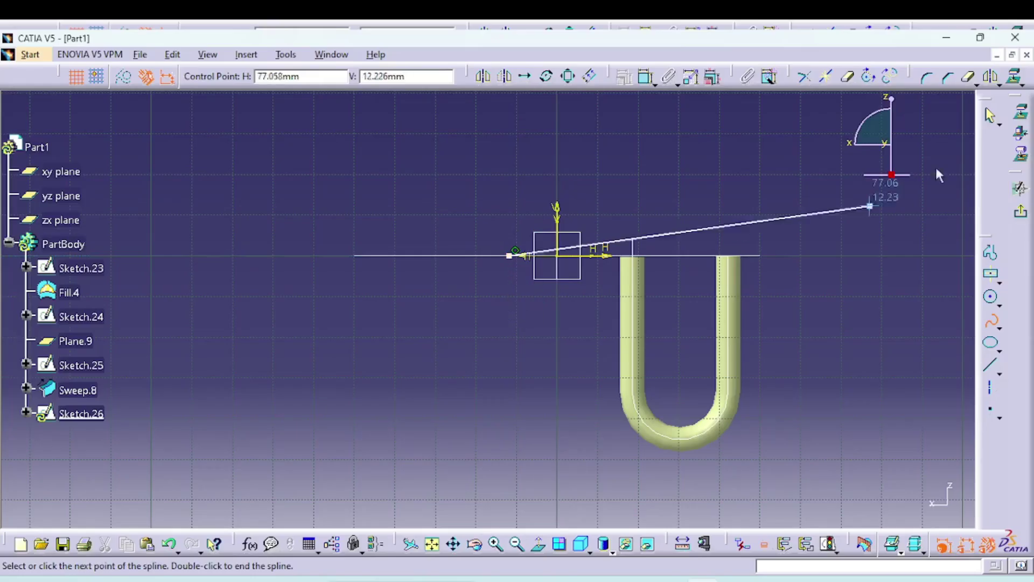
{"action": "left_click", "coordinate": [990, 117]}
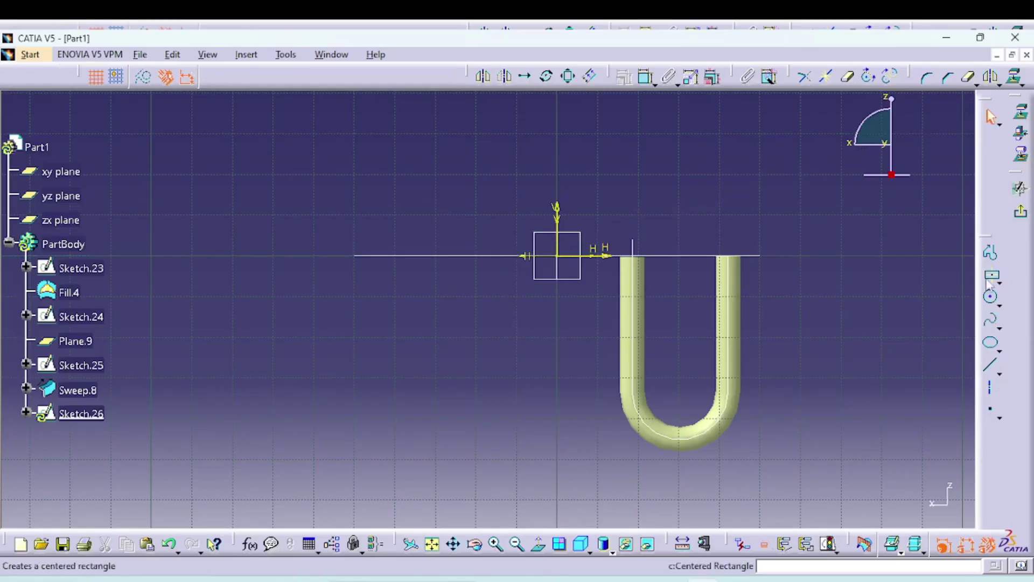
Sketch an open U-shaped profile about 37 mm wide with a 27 mm leg starting on the surface line and a shorter second leg, and exit
{"action": "left_click", "coordinate": [991, 251]}
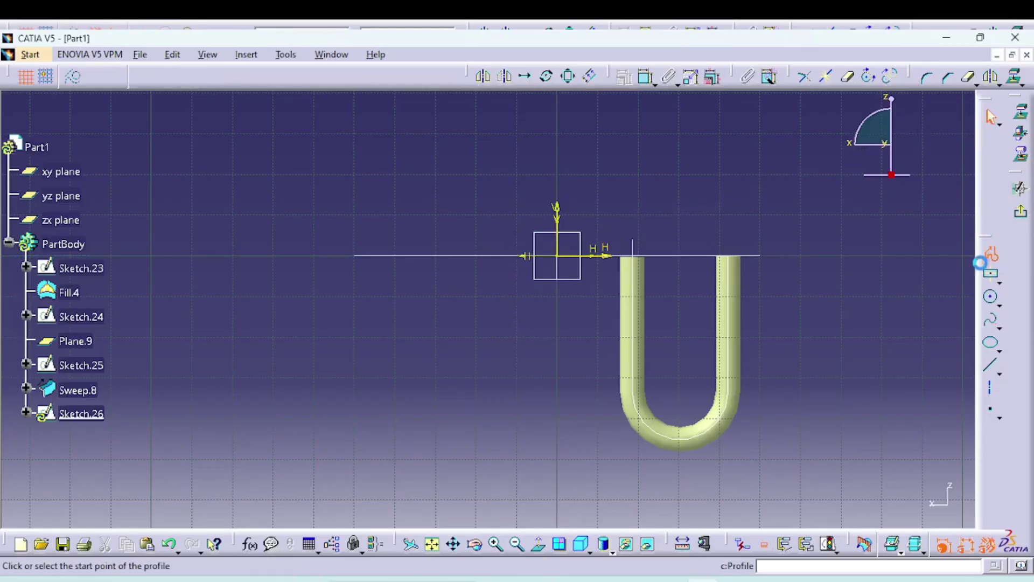
{"action": "left_click", "coordinate": [498, 256]}
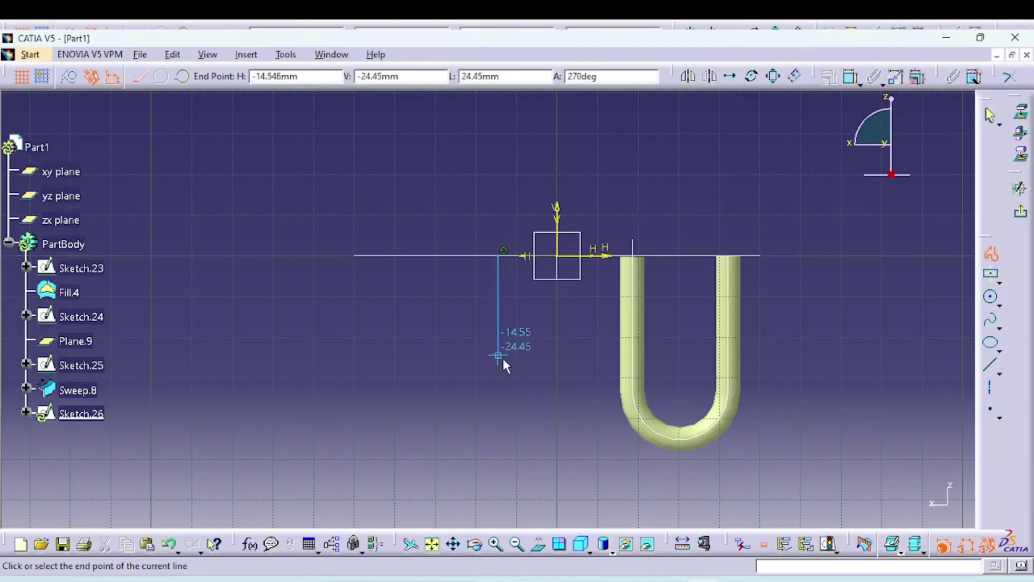
{"action": "left_click_drag", "start_coordinate": [497, 367], "coordinate": [401, 430]}
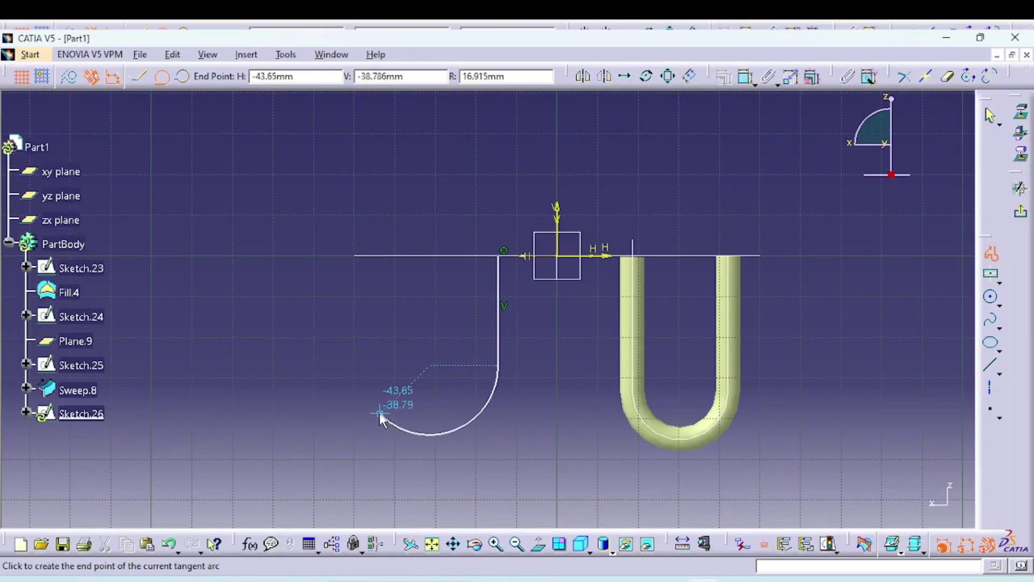
{"action": "left_click", "coordinate": [348, 365]}
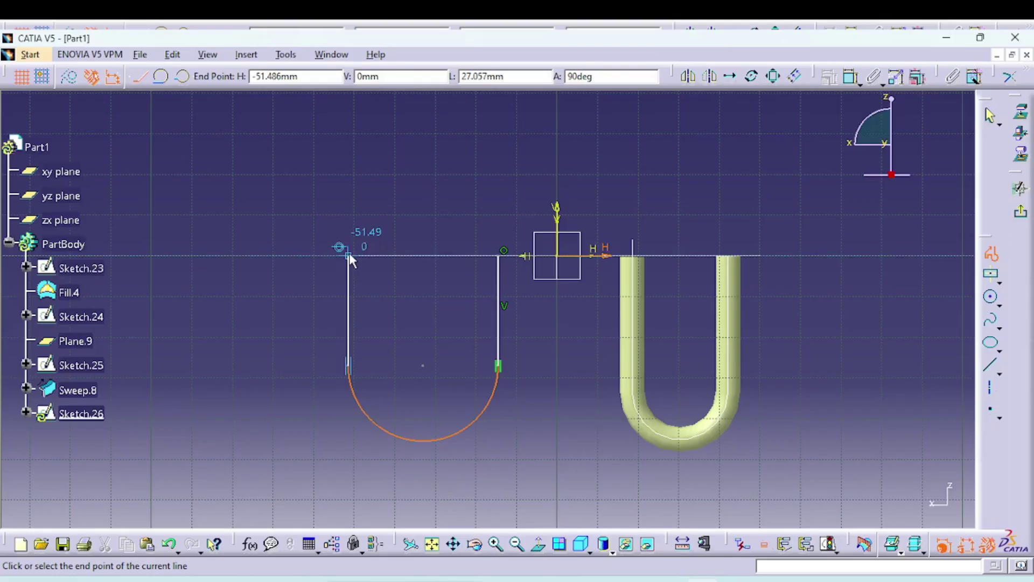
{"action": "double_click", "coordinate": [348, 310]}
{"action": "left_click", "coordinate": [990, 116]}
{"action": "left_click", "coordinate": [731, 168]}
{"action": "left_click", "coordinate": [1021, 212]}
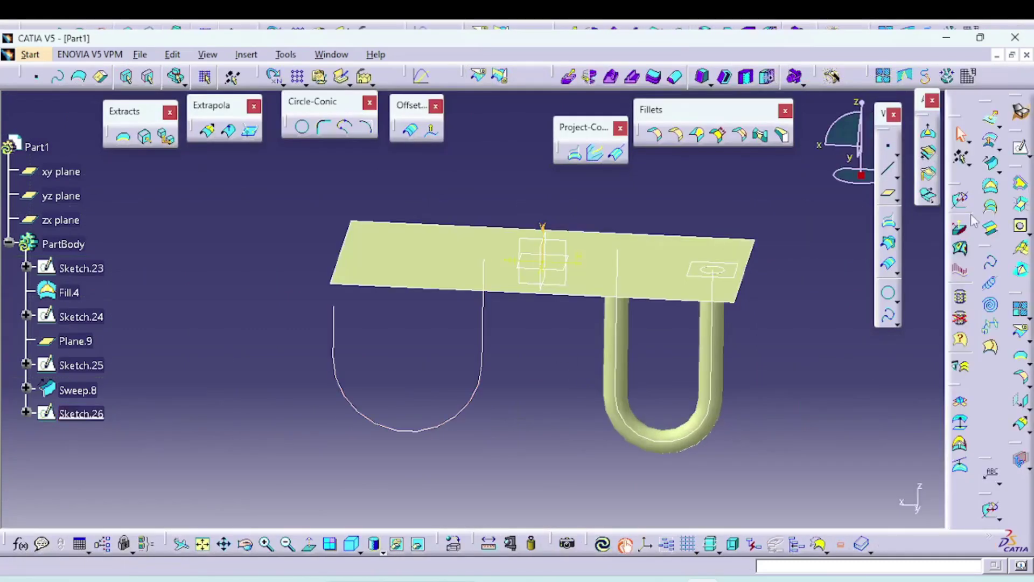
Create a plane normal to the new U-shaped curve at its end point on the filled surface
{"action": "left_click", "coordinate": [887, 193]}
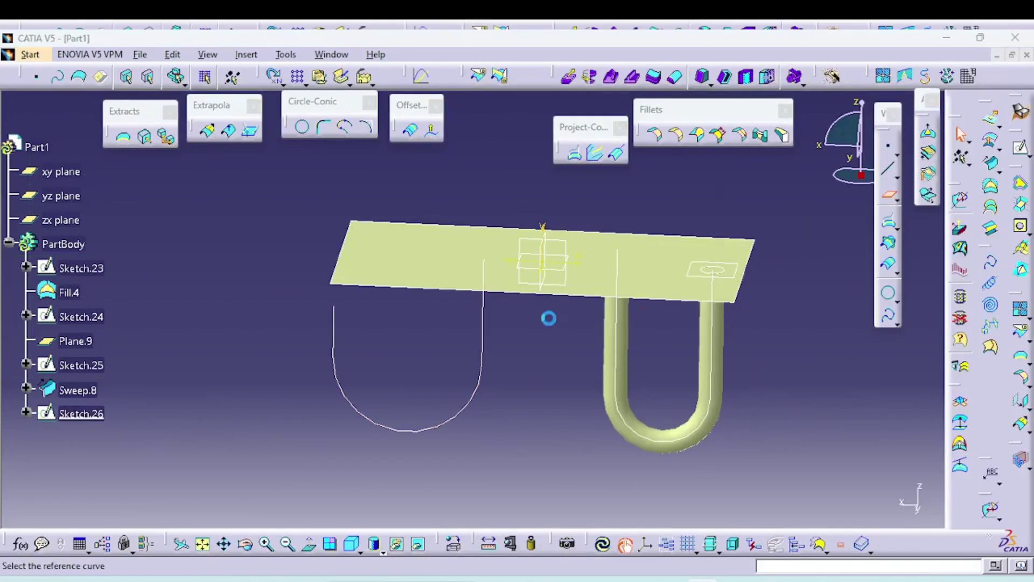
{"action": "left_click", "coordinate": [483, 306]}
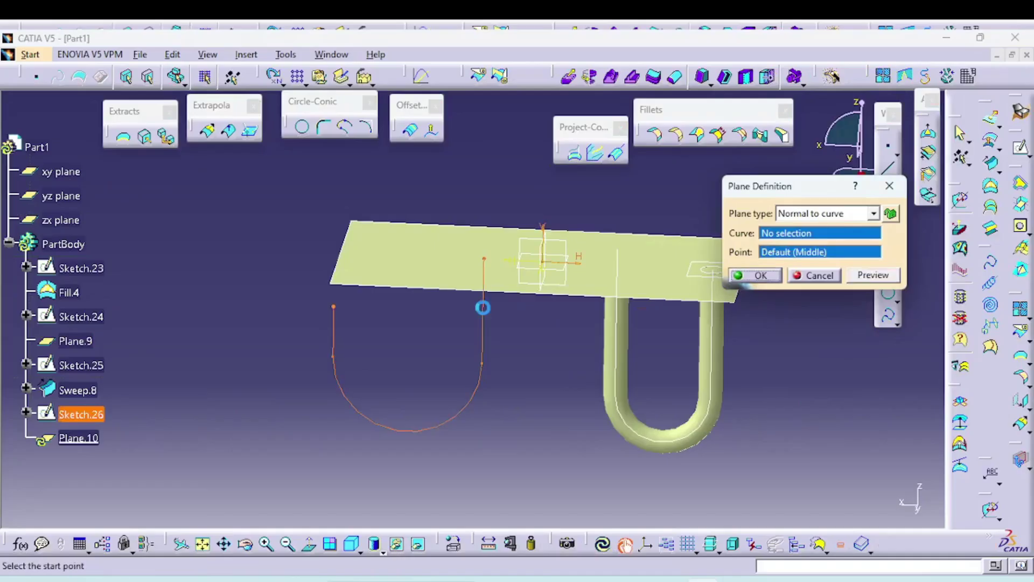
{"action": "left_click", "coordinate": [485, 259]}
{"action": "left_click", "coordinate": [757, 275]}
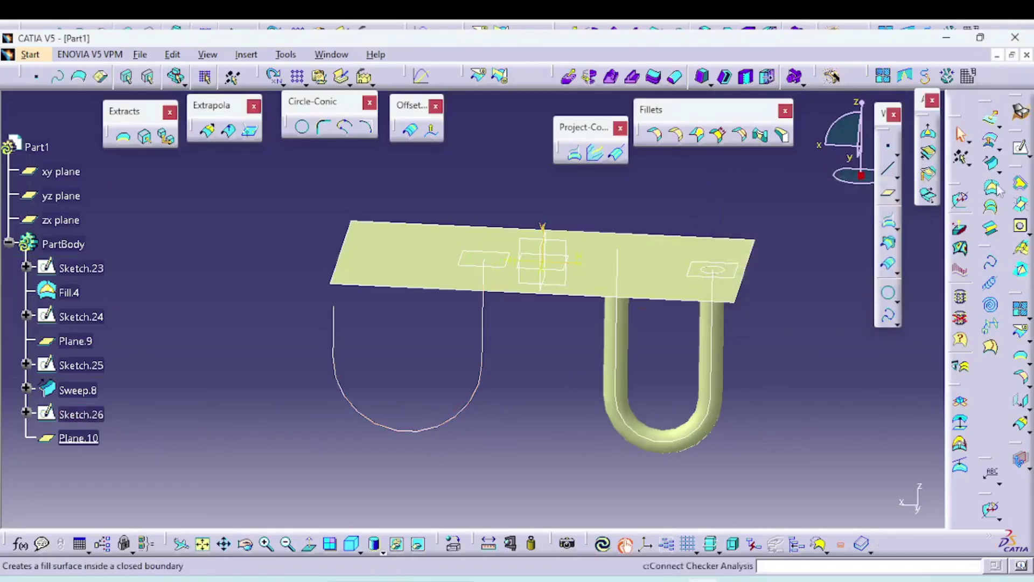
Sketch a small elongated hole on the new plane around the end of the U-shaped curve and exit the sketch
{"action": "left_click", "coordinate": [1021, 149]}
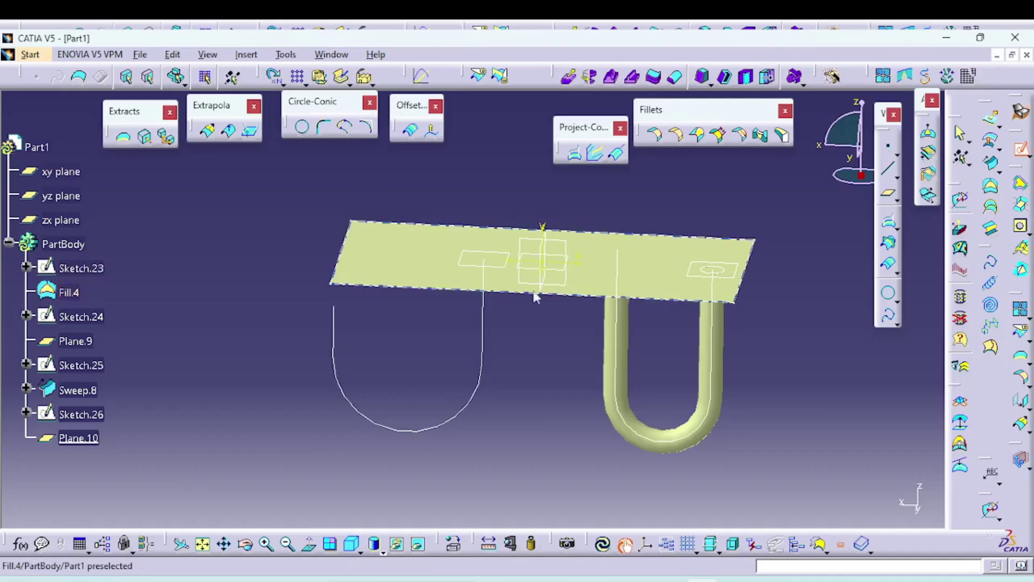
{"action": "left_click", "coordinate": [491, 266]}
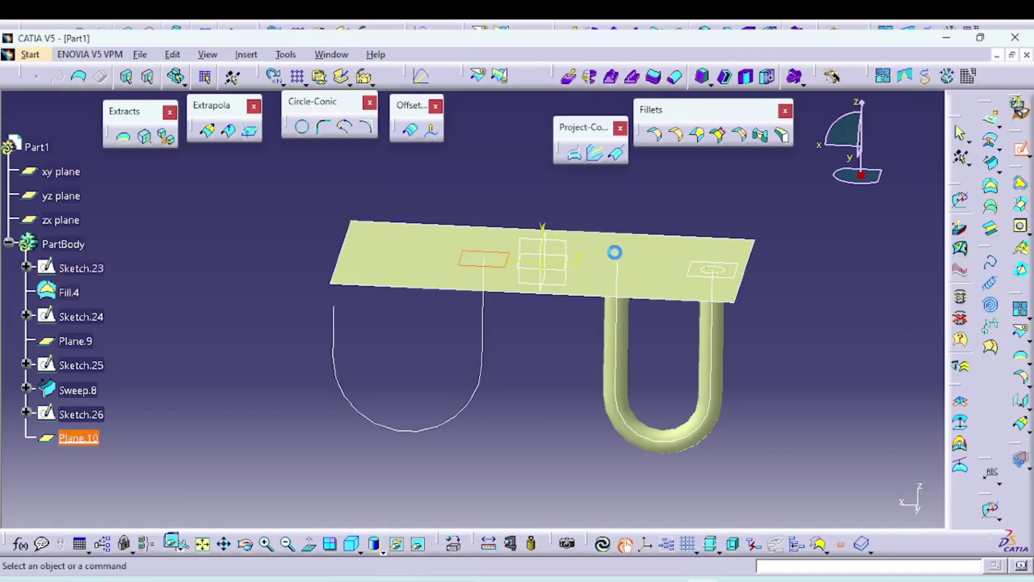
{"action": "mouse_move", "coordinate": [590, 291]}
{"action": "middle_mouse_down"}
{"action": "mouse_move", "coordinate": [570, 317]}
{"action": "mouse_move", "coordinate": [608, 371]}
{"action": "mouse_move", "coordinate": [745, 341]}
{"action": "mouse_move", "coordinate": [679, 320]}
{"action": "mouse_move", "coordinate": [612, 393]}
{"action": "mouse_move", "coordinate": [663, 283]}
{"action": "mouse_move", "coordinate": [619, 293]}
{"action": "mouse_move", "coordinate": [604, 284]}
{"action": "middle_mouse_up"}
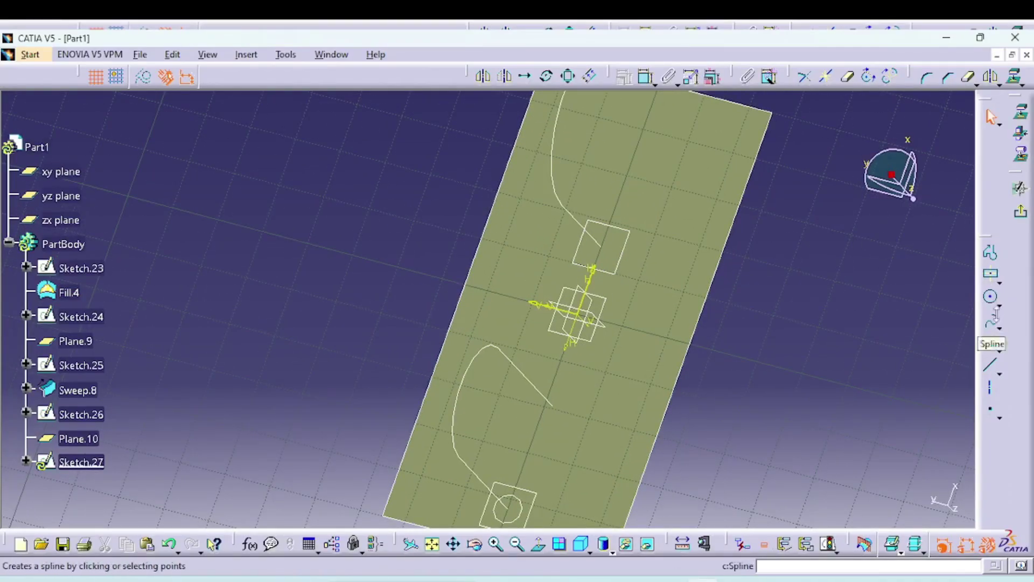
{"action": "left_click", "coordinate": [997, 309]}
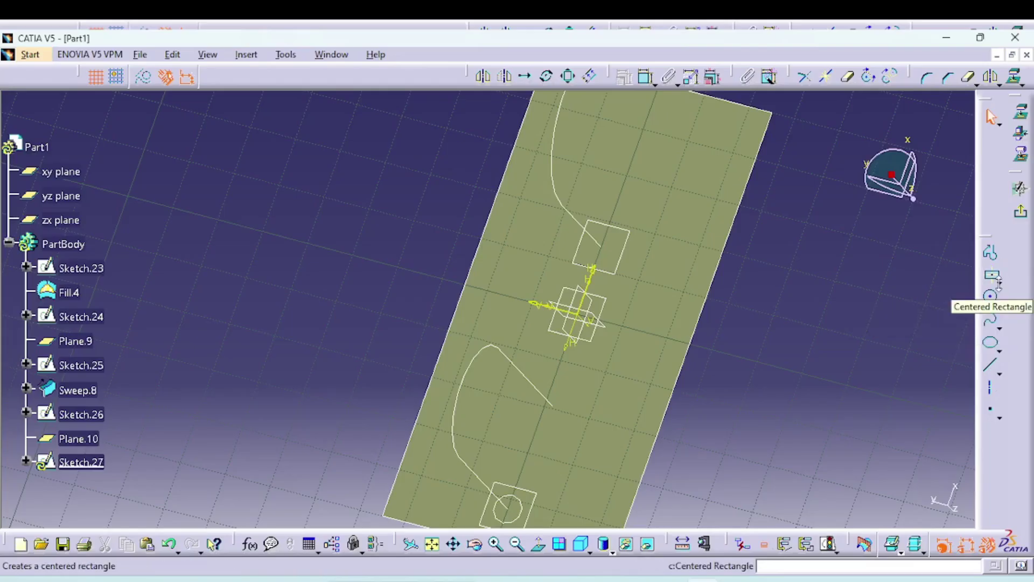
{"action": "left_click", "coordinate": [999, 282]}
{"action": "left_click", "coordinate": [914, 297]}
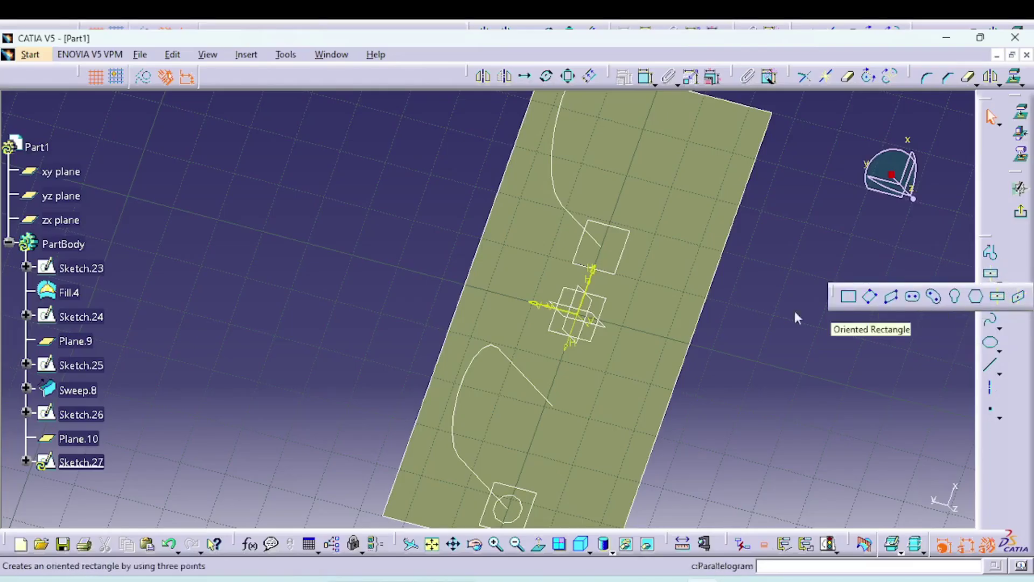
{"action": "left_click", "coordinate": [609, 232]}
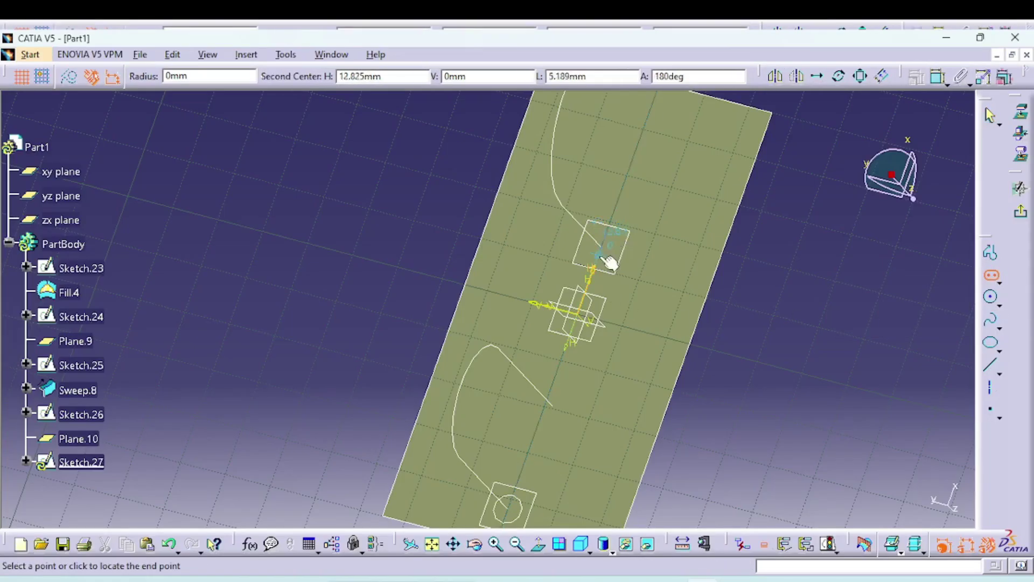
{"action": "left_click", "coordinate": [592, 260]}
{"action": "left_click", "coordinate": [586, 267]}
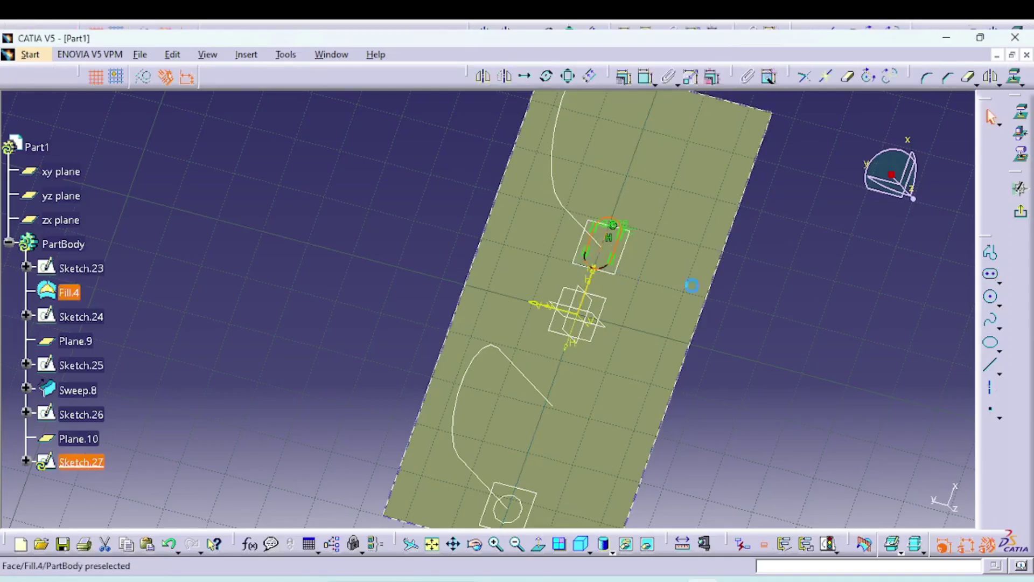
{"action": "left_click", "coordinate": [1018, 186]}
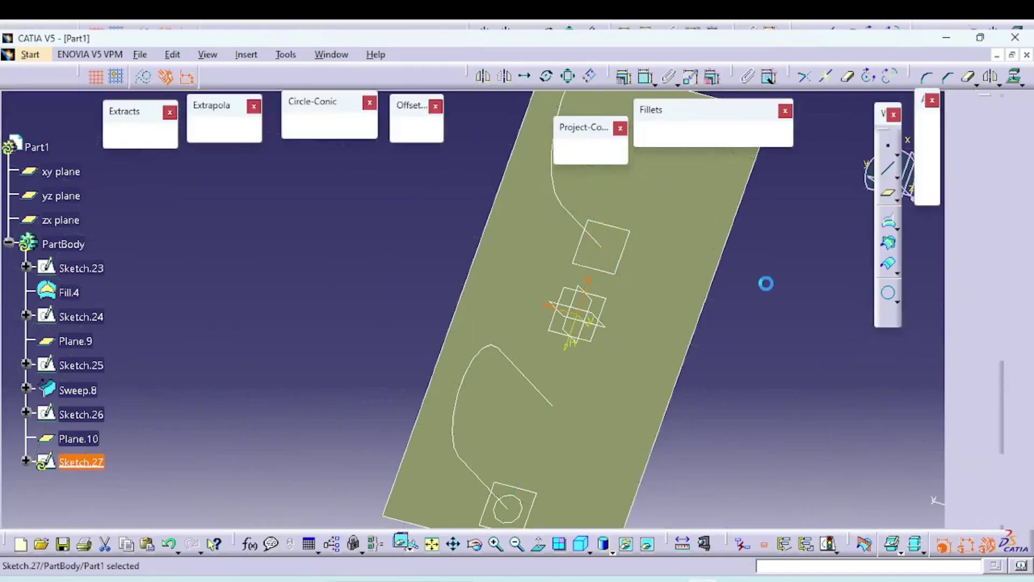
{"action": "left_click", "coordinate": [791, 345]}
Start another sketch on the zx plane for a second curve
{"action": "mouse_move", "coordinate": [482, 393]}
{"action": "middle_mouse_down"}
{"action": "mouse_move", "coordinate": [464, 375]}
{"action": "mouse_move", "coordinate": [573, 351]}
{"action": "mouse_move", "coordinate": [544, 281]}
{"action": "mouse_move", "coordinate": [619, 272]}
{"action": "middle_mouse_up"}
{"action": "middle_click_drag", "start_coordinate": [440, 359], "coordinate": [394, 412]}
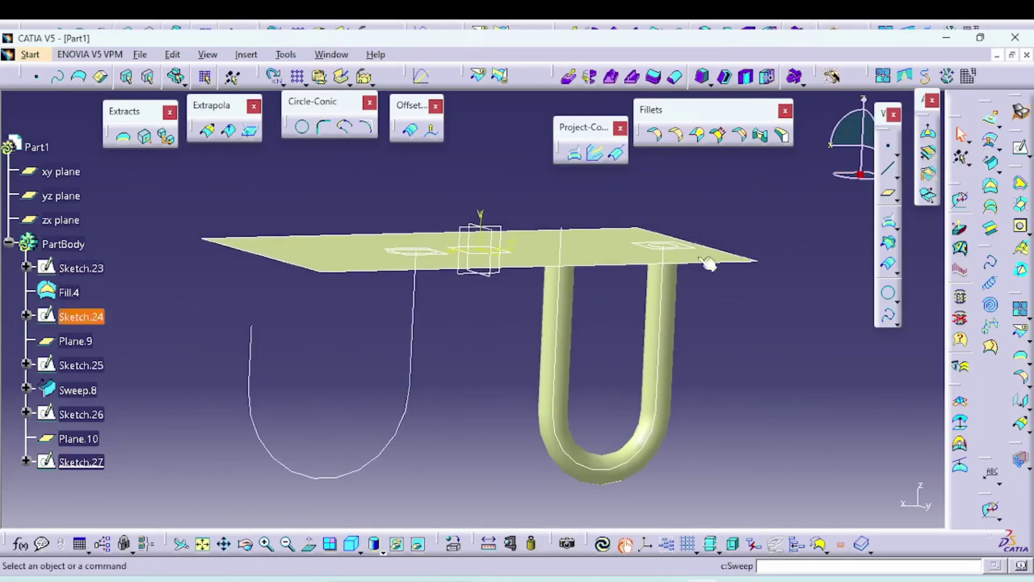
{"action": "left_click", "coordinate": [990, 163]}
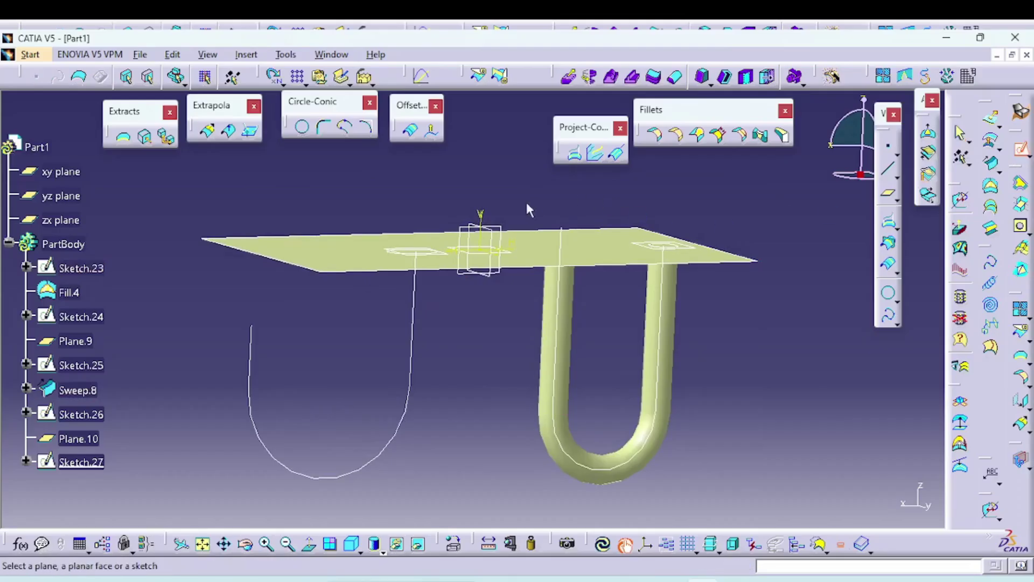
{"action": "left_click", "coordinate": [509, 233]}
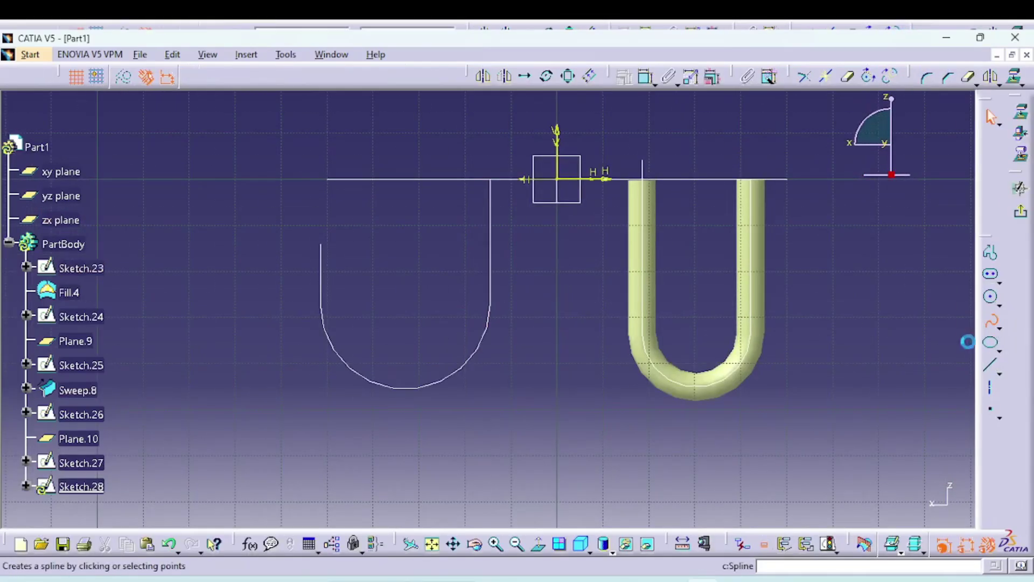
Draw a three-point spline from the surface line, curving down below the open U, and reshape it by adjusting its middle and end points
{"action": "left_click", "coordinate": [993, 328]}
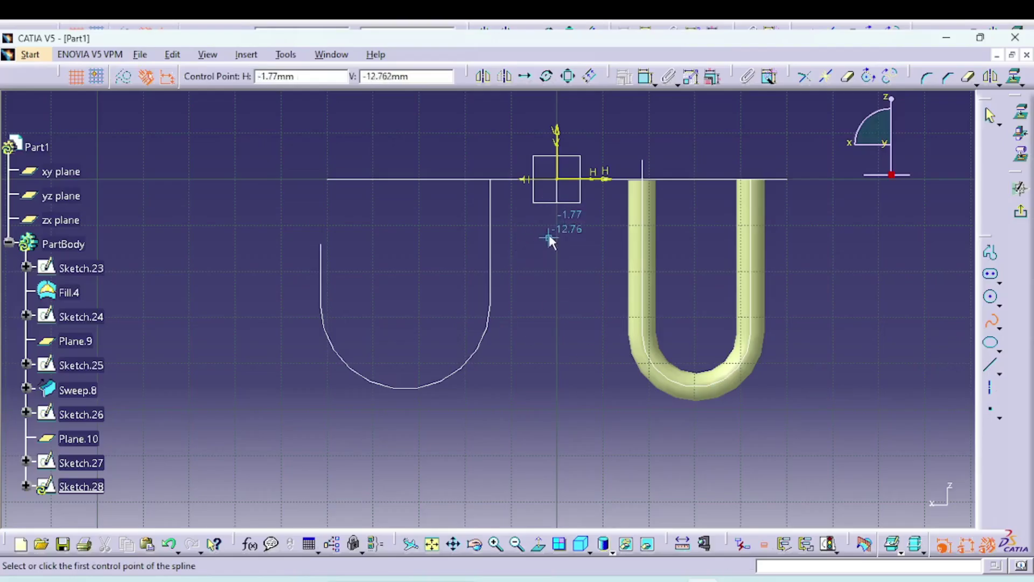
{"action": "left_click", "coordinate": [546, 179]}
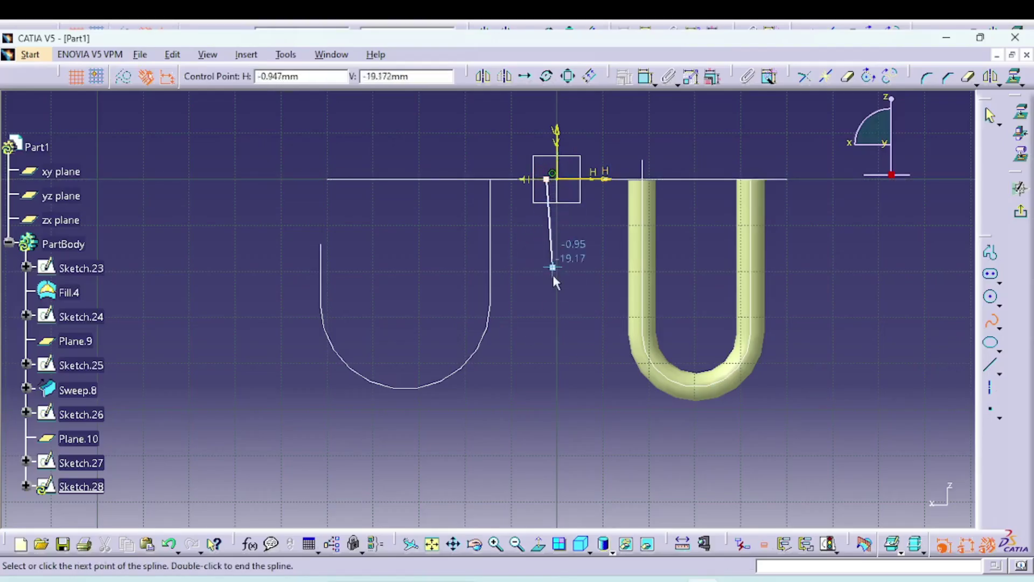
{"action": "left_click", "coordinate": [546, 316]}
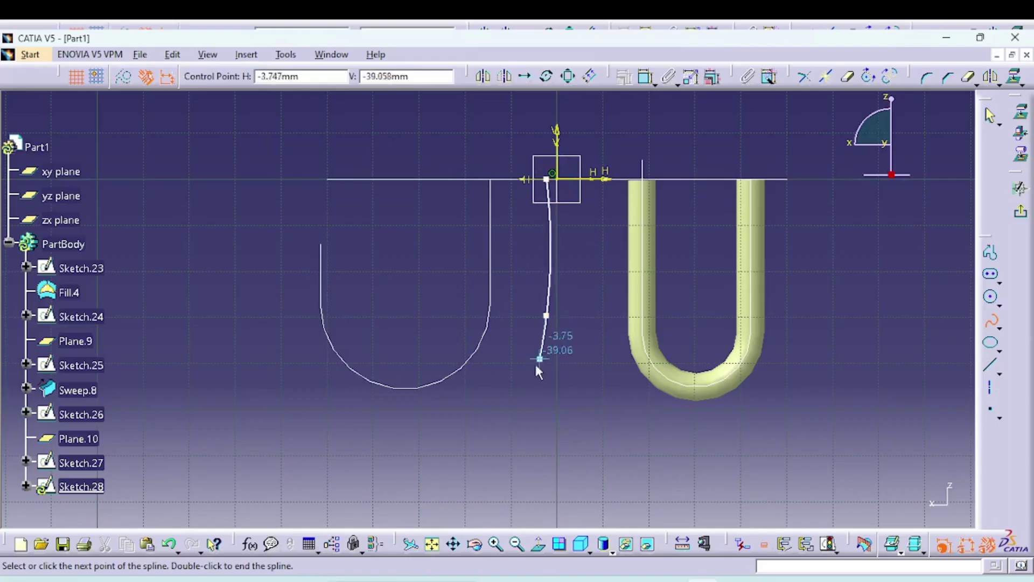
{"action": "left_click", "coordinate": [451, 421]}
{"action": "left_click", "coordinate": [990, 113]}
{"action": "left_click", "coordinate": [566, 330]}
{"action": "mouse_move", "coordinate": [546, 317]}
{"action": "left_mouse_down"}
{"action": "mouse_move", "coordinate": [531, 316]}
{"action": "mouse_move", "coordinate": [540, 308]}
{"action": "left_mouse_up"}
{"action": "left_click_drag", "start_coordinate": [451, 420], "coordinate": [440, 429]}
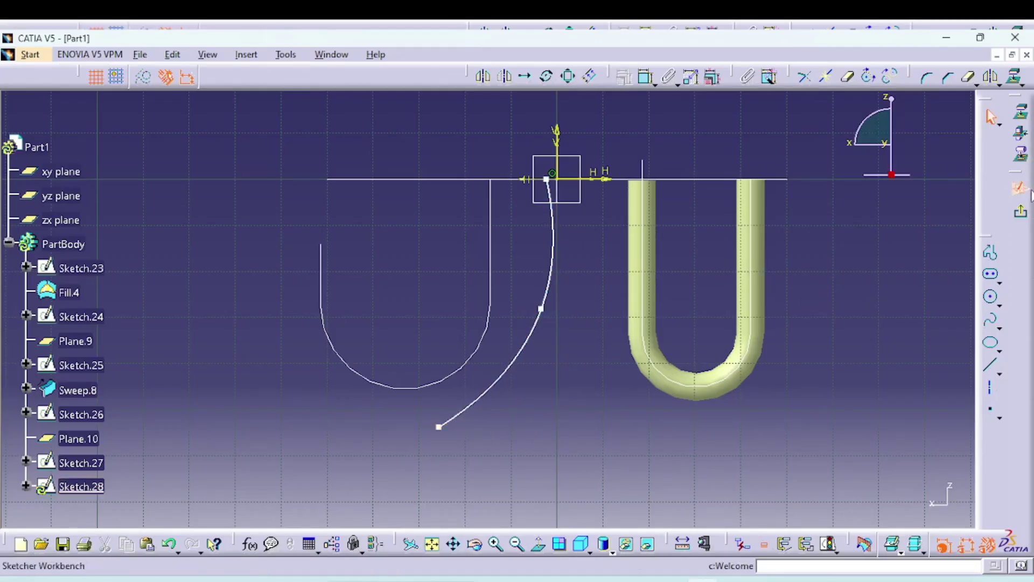
Exit the spline sketch and preview a reference-surface sweep of the elongated hole profile along the open U-shaped guide curve
{"action": "left_click", "coordinate": [1021, 212]}
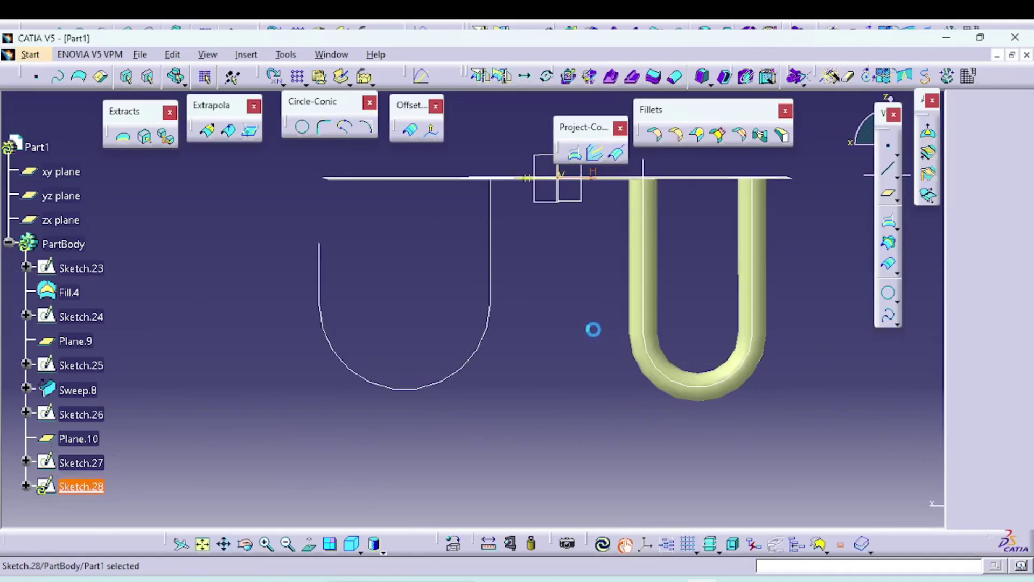
{"action": "middle_click_drag", "start_coordinate": [552, 390], "coordinate": [561, 345]}
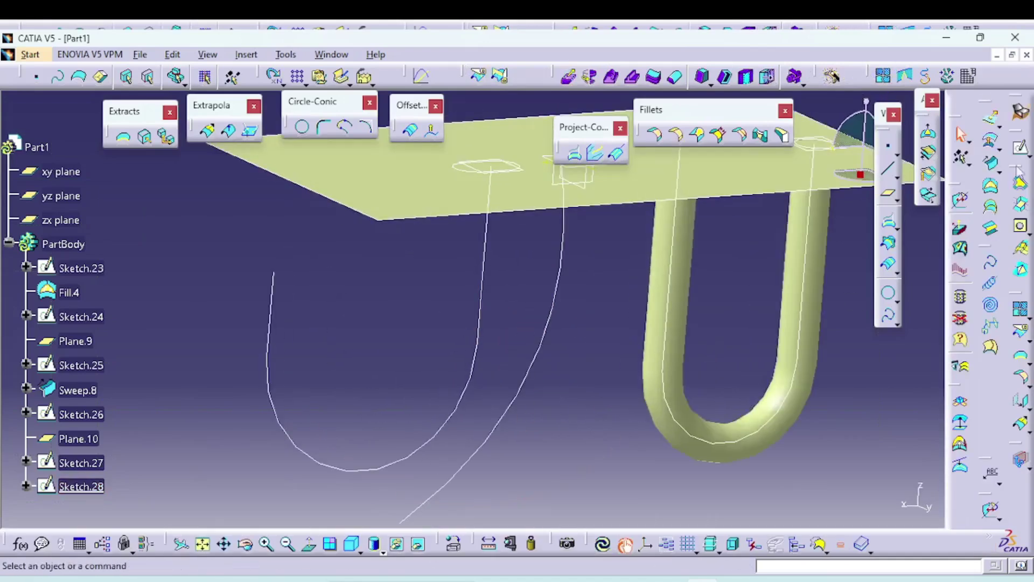
{"action": "left_click", "coordinate": [991, 163]}
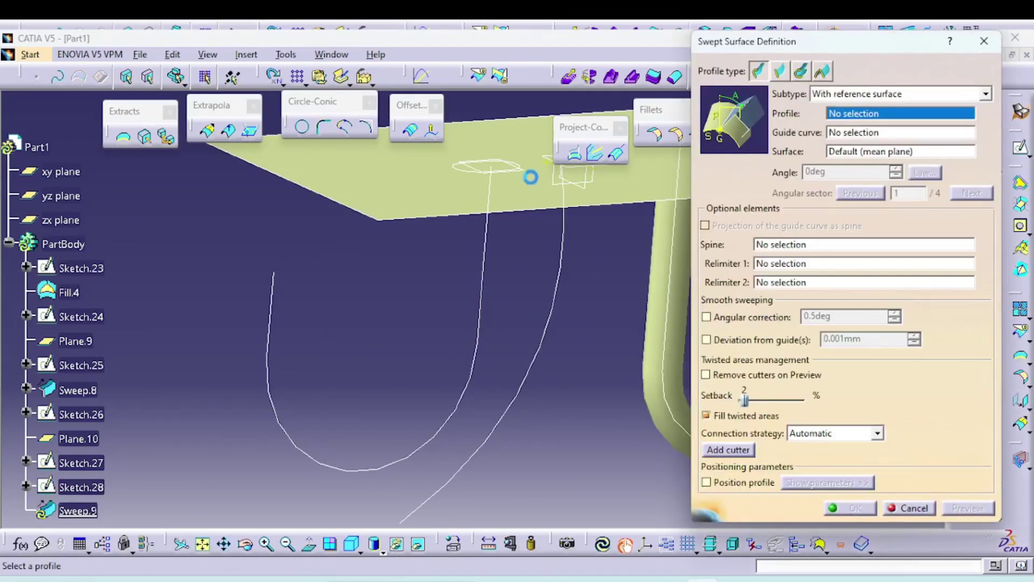
{"action": "mouse_move", "coordinate": [461, 280]}
{"action": "middle_mouse_down"}
{"action": "mouse_move", "coordinate": [489, 357]}
{"action": "mouse_move", "coordinate": [507, 231]}
{"action": "middle_mouse_up"}
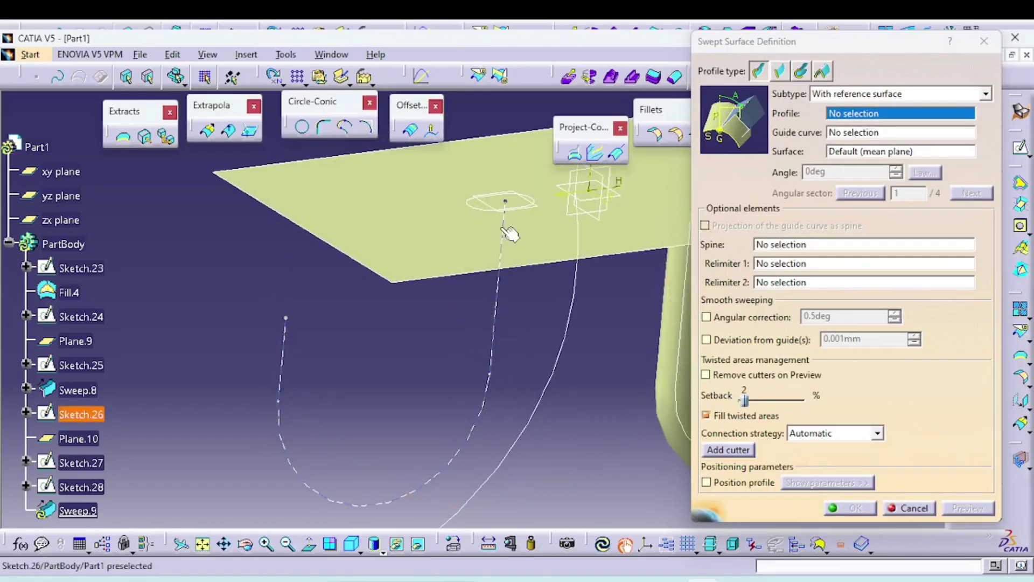
{"action": "left_click", "coordinate": [486, 217]}
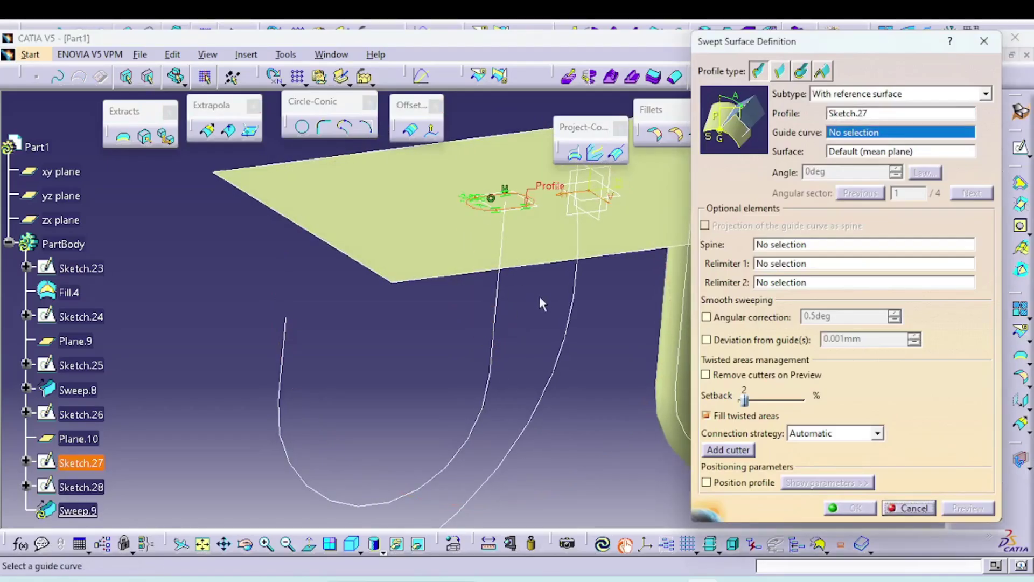
{"action": "left_click", "coordinate": [498, 312]}
{"action": "middle_click_drag", "start_coordinate": [510, 327], "coordinate": [494, 301]}
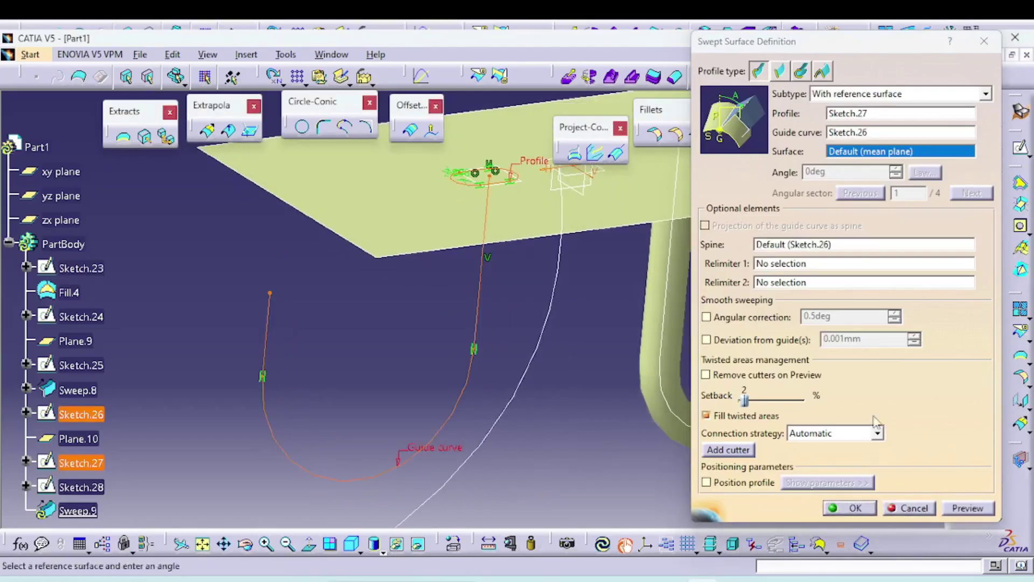
{"action": "left_click", "coordinate": [965, 510]}
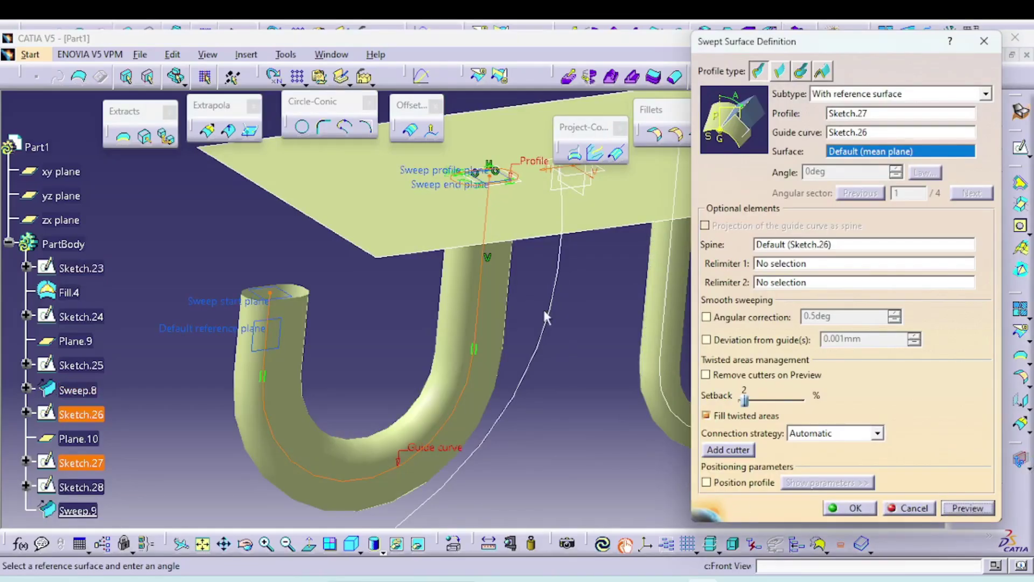
Assign the spline sketch as the sweep's spine, preview the surface and create the sweep
{"action": "left_click", "coordinate": [792, 245]}
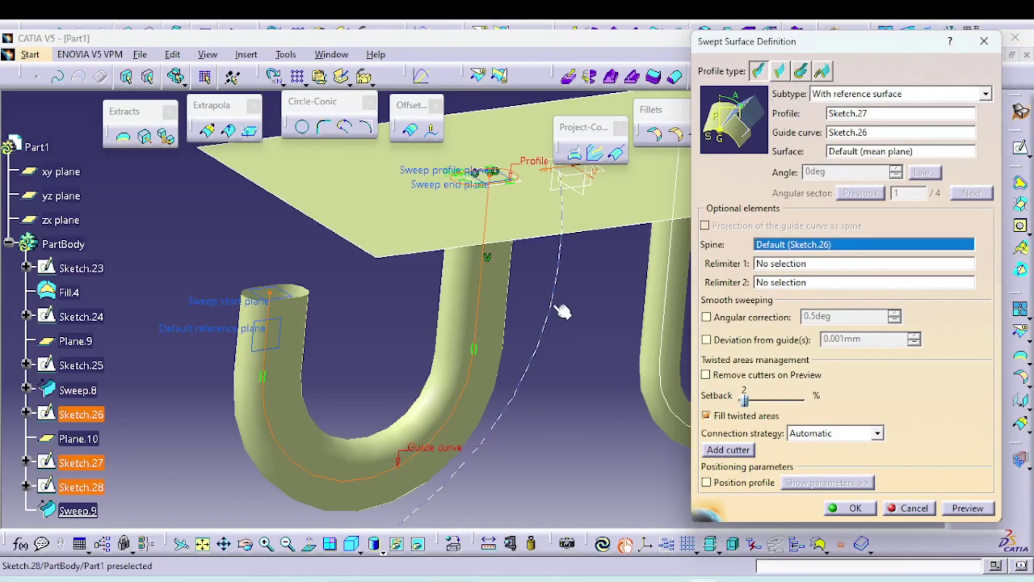
{"action": "left_click", "coordinate": [557, 306]}
{"action": "mouse_move", "coordinate": [570, 312]}
{"action": "middle_mouse_down"}
{"action": "mouse_move", "coordinate": [564, 300]}
{"action": "mouse_move", "coordinate": [544, 347]}
{"action": "middle_mouse_up"}
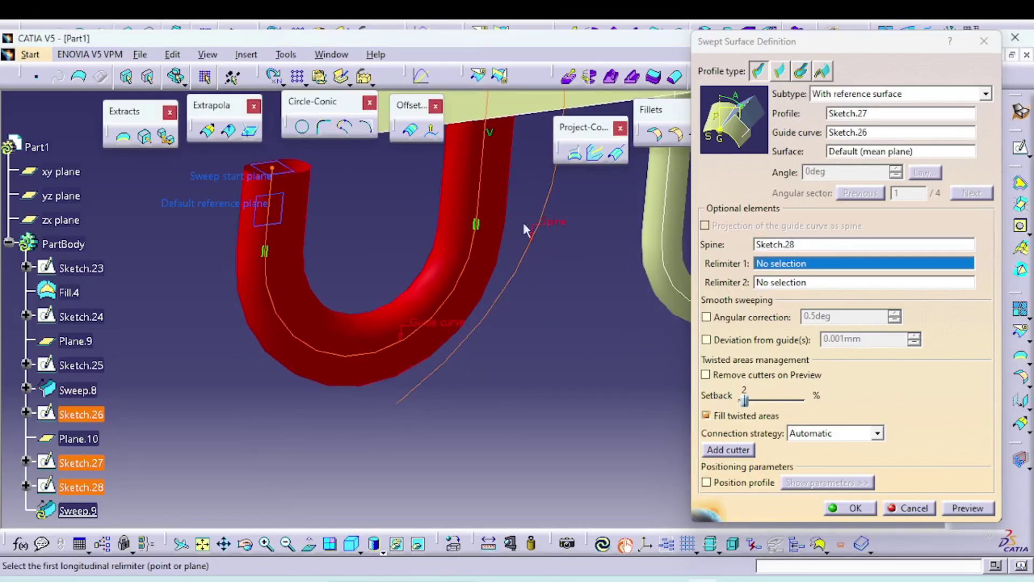
{"action": "left_click", "coordinate": [966, 509]}
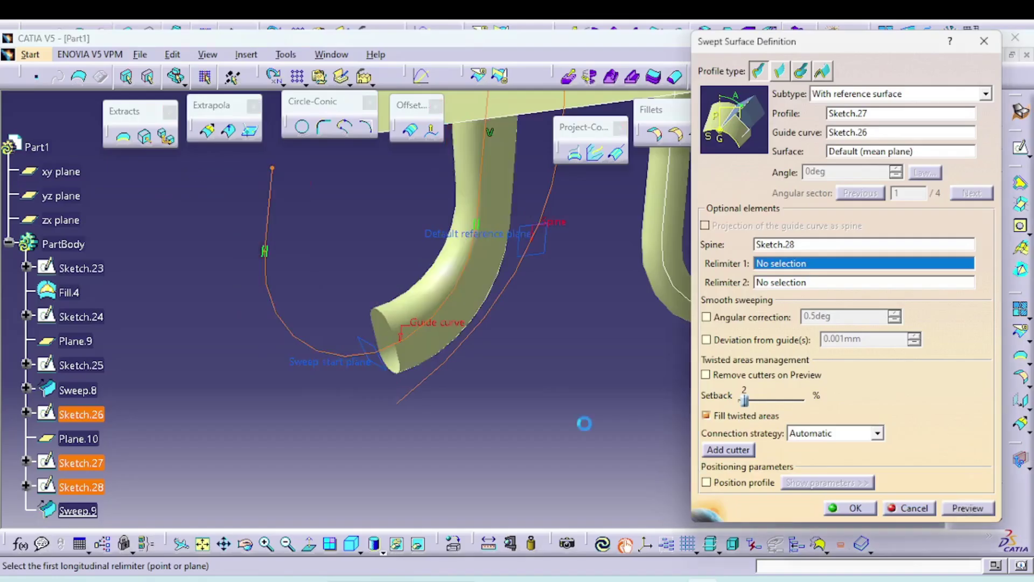
{"action": "middle_click_drag", "start_coordinate": [446, 255], "coordinate": [540, 291]}
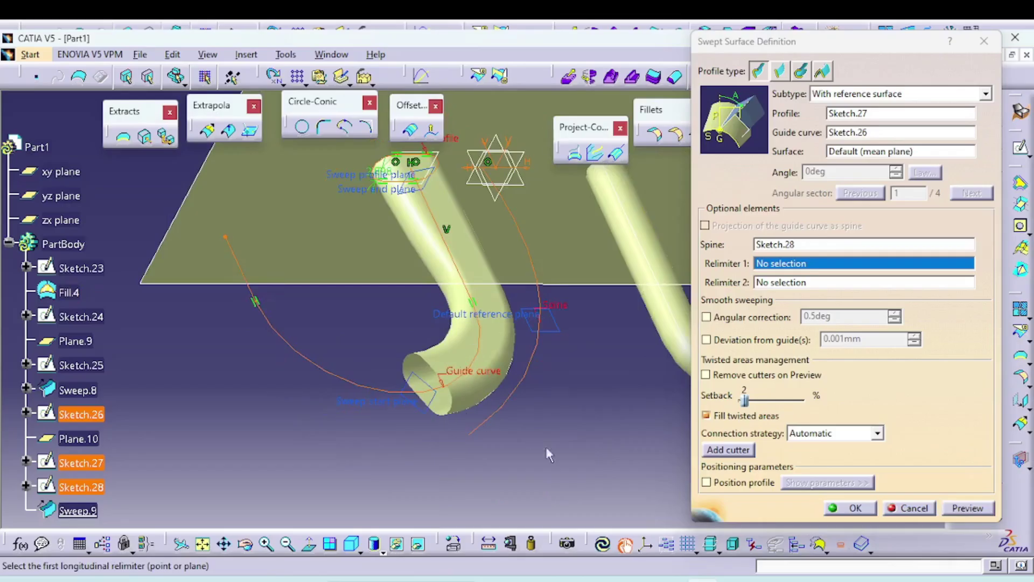
{"action": "middle_click_drag", "start_coordinate": [413, 400], "coordinate": [411, 478]}
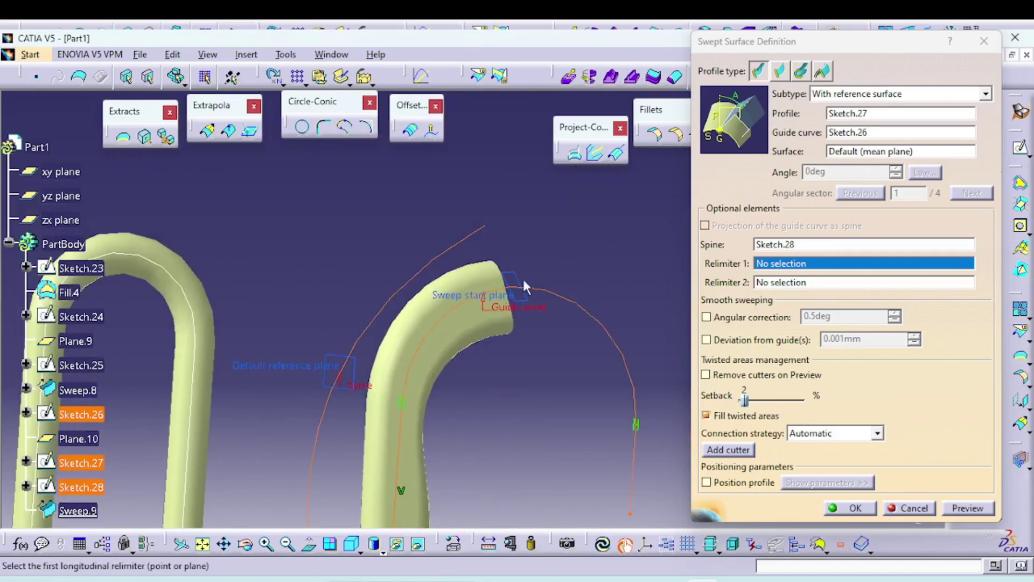
{"action": "middle_click_drag", "start_coordinate": [534, 315], "coordinate": [426, 434]}
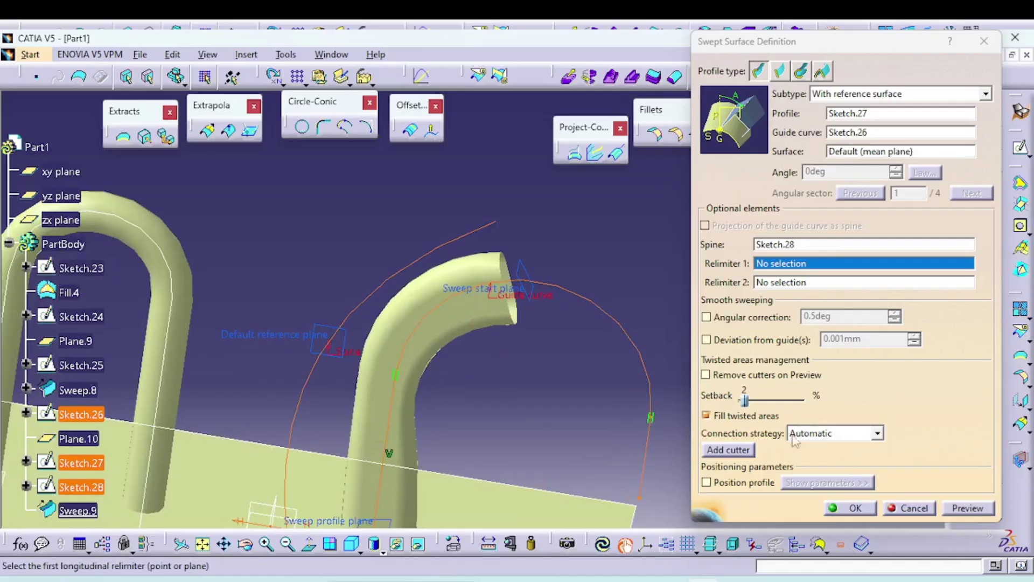
{"action": "left_click", "coordinate": [854, 507]}
Shorten and reshape the spine spline by moving its start, middle and end points, exit the sketch and update the sweep
{"action": "mouse_move", "coordinate": [651, 248]}
{"action": "middle_mouse_down"}
{"action": "mouse_move", "coordinate": [551, 390]}
{"action": "mouse_move", "coordinate": [567, 435]}
{"action": "mouse_move", "coordinate": [605, 347]}
{"action": "middle_mouse_up"}
{"action": "mouse_move", "coordinate": [560, 382]}
{"action": "middle_mouse_down"}
{"action": "mouse_move", "coordinate": [519, 364]}
{"action": "mouse_move", "coordinate": [503, 370]}
{"action": "mouse_move", "coordinate": [551, 369]}
{"action": "middle_mouse_up"}
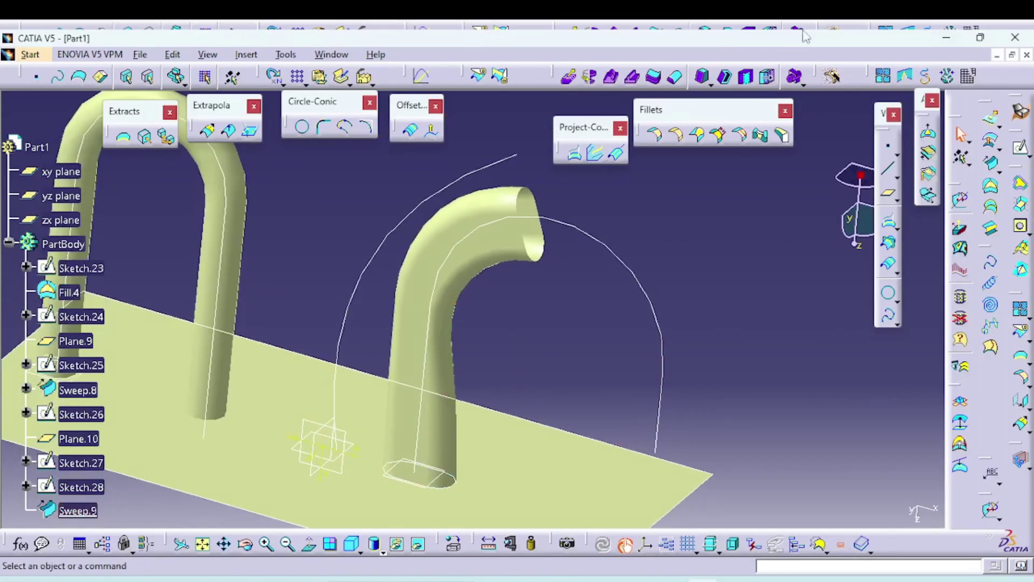
{"action": "left_click", "coordinate": [368, 259]}
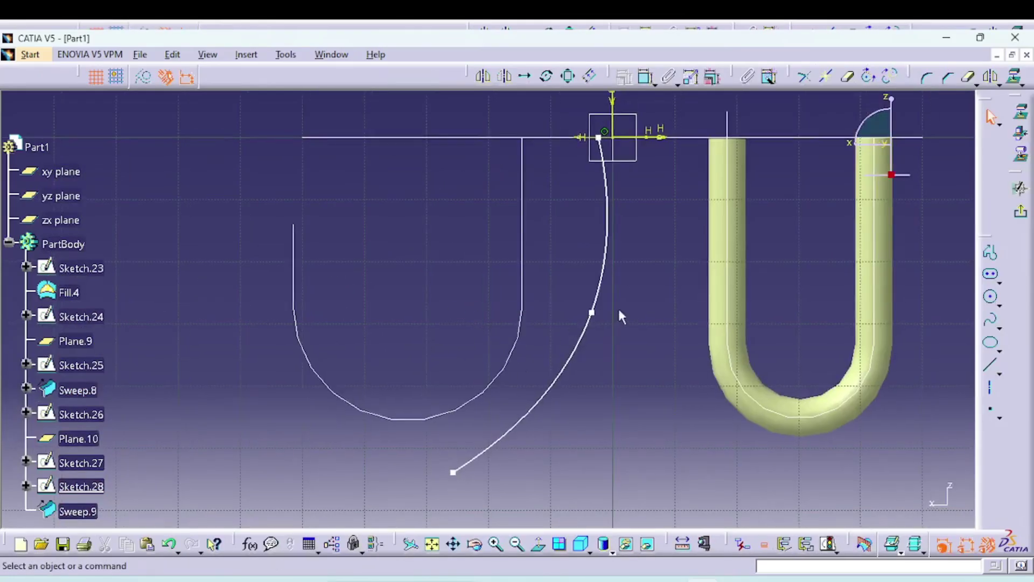
{"action": "left_click_drag", "start_coordinate": [593, 314], "coordinate": [567, 297]}
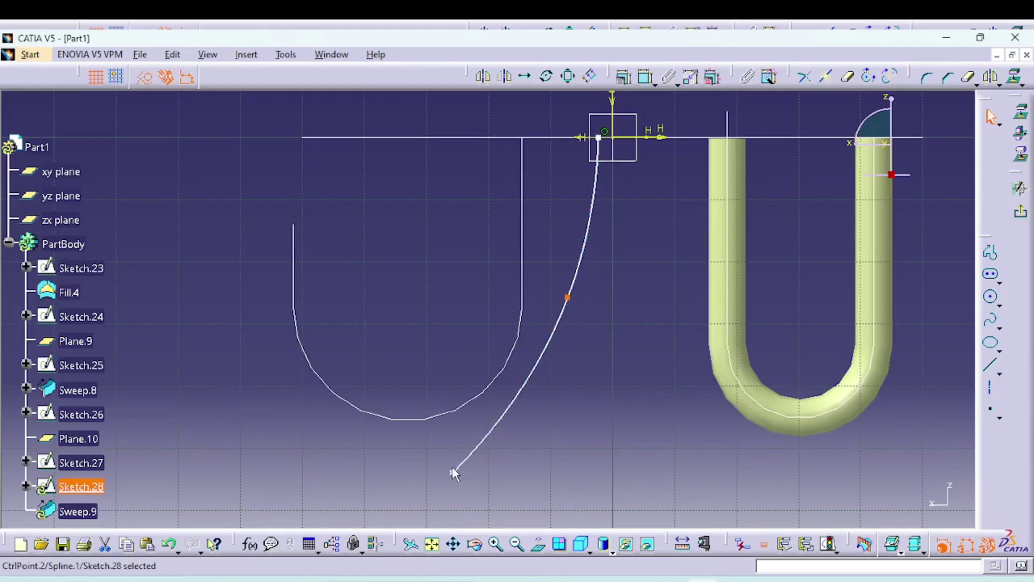
{"action": "left_click_drag", "start_coordinate": [453, 472], "coordinate": [506, 418]}
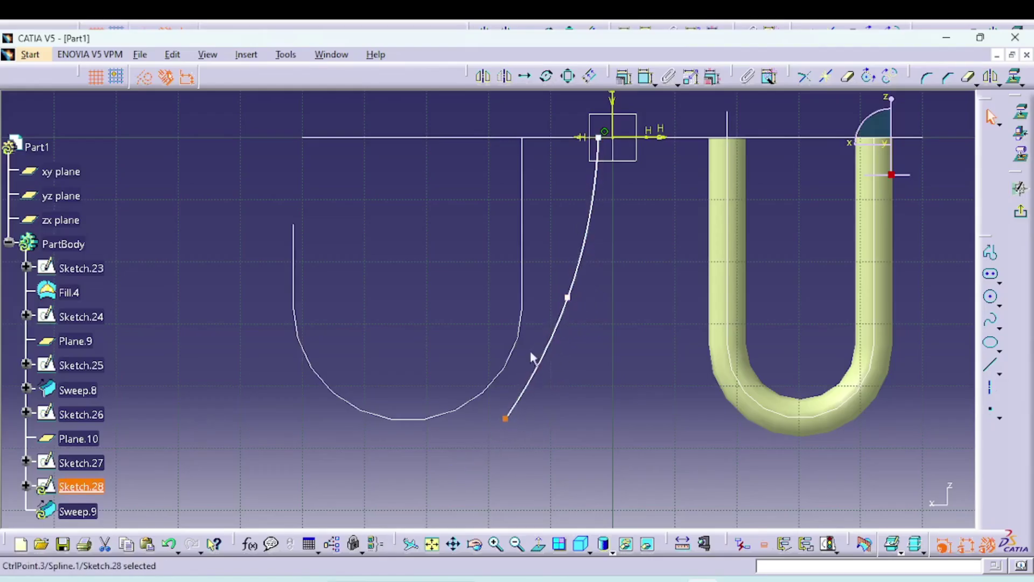
{"action": "left_click_drag", "start_coordinate": [596, 137], "coordinate": [548, 159]}
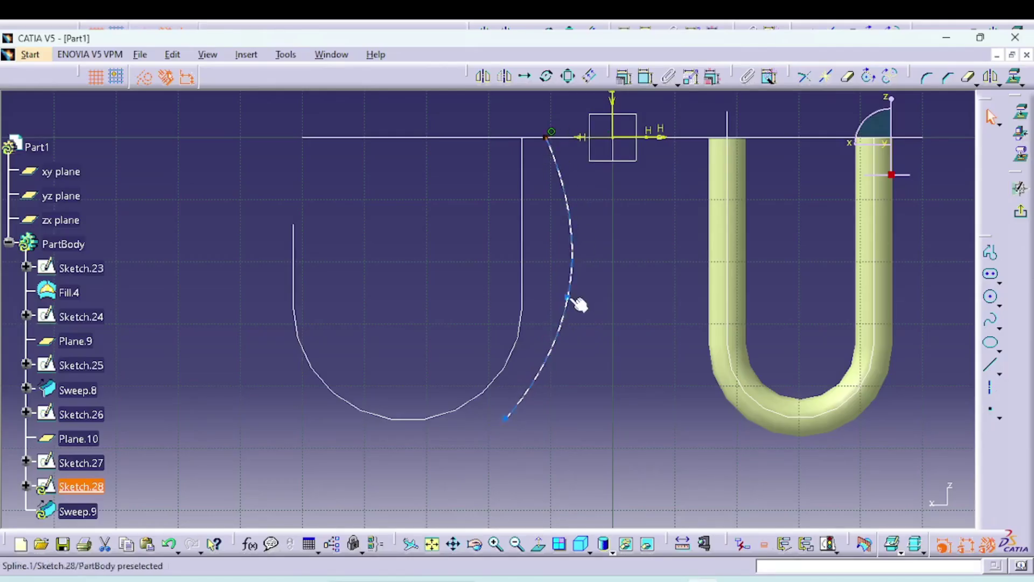
{"action": "left_click_drag", "start_coordinate": [568, 298], "coordinate": [588, 296]}
{"action": "left_click", "coordinate": [1015, 209]}
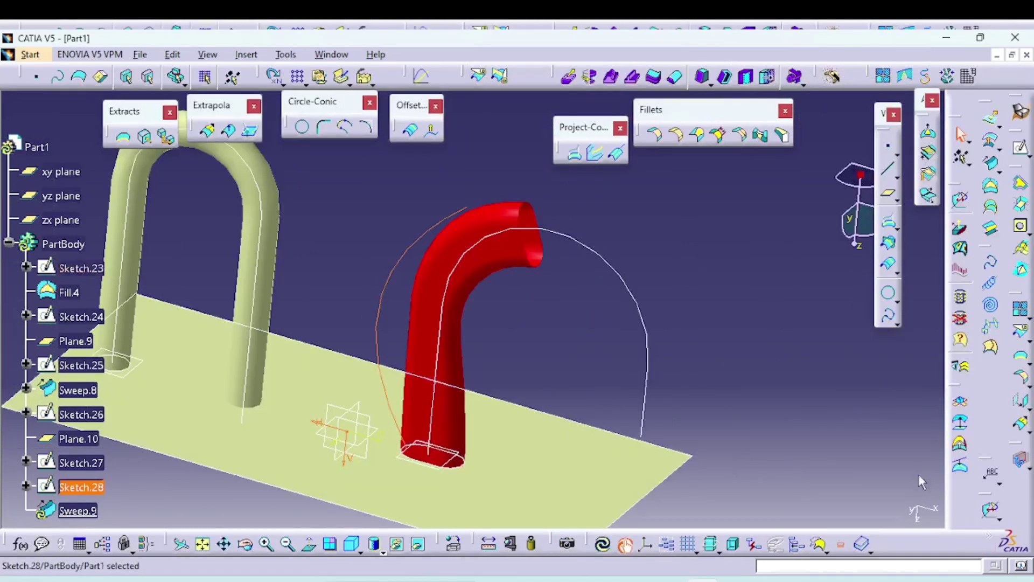
{"action": "left_click", "coordinate": [602, 544]}
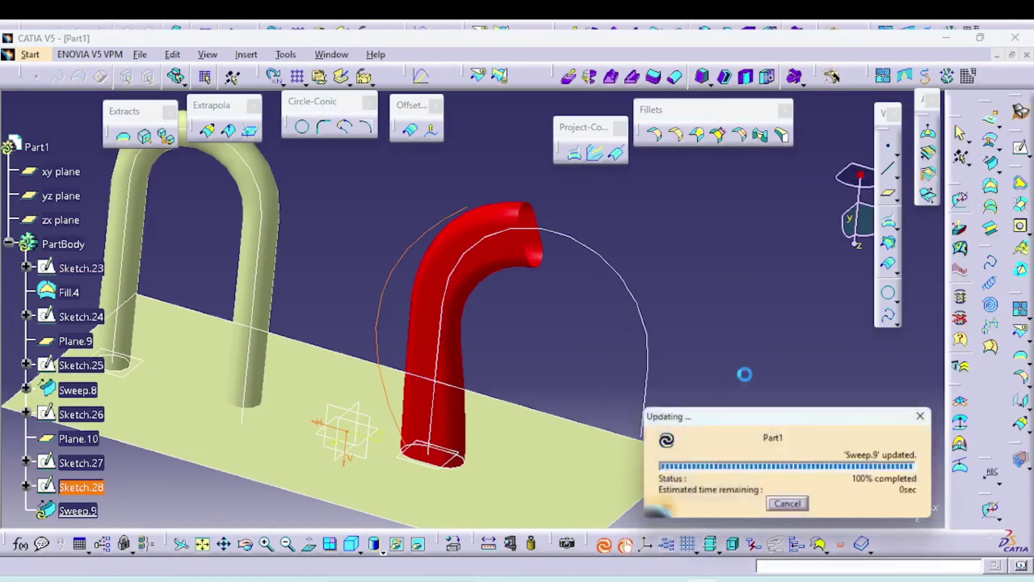
Examine how the updated sweep's shape and end cut relate to the spine spline and the U-shaped guide
{"action": "mouse_move", "coordinate": [493, 389]}
{"action": "middle_mouse_down"}
{"action": "mouse_move", "coordinate": [605, 368]}
{"action": "mouse_move", "coordinate": [593, 377]}
{"action": "middle_mouse_up"}
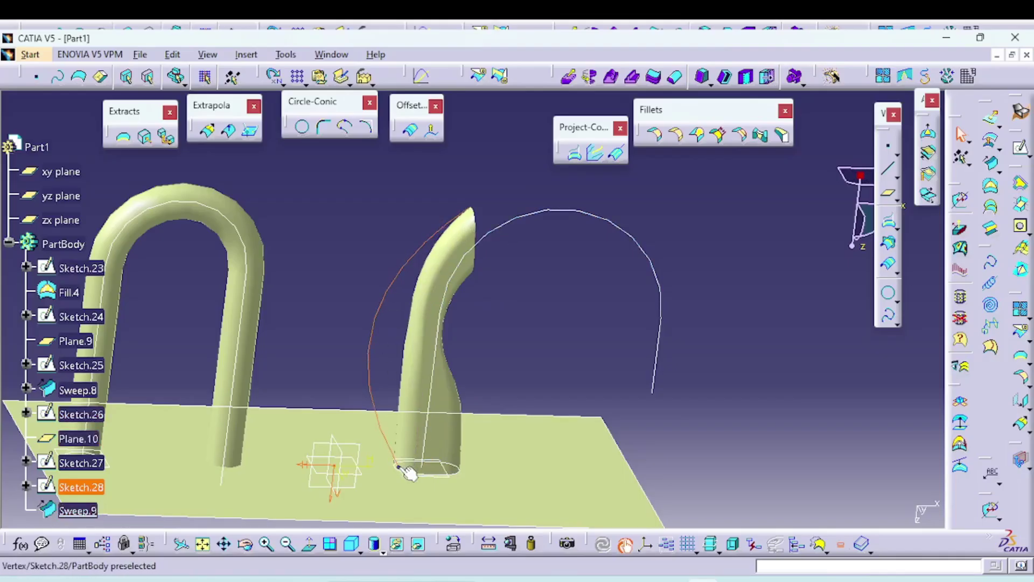
{"action": "left_click", "coordinate": [386, 427]}
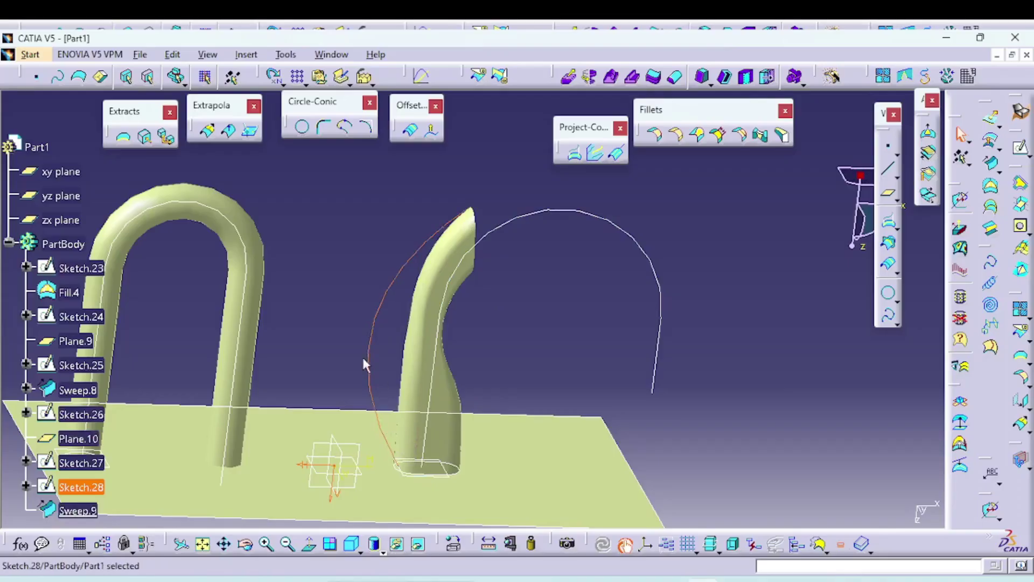
{"action": "mouse_move", "coordinate": [520, 327]}
{"action": "middle_mouse_down"}
{"action": "mouse_move", "coordinate": [462, 336]}
{"action": "mouse_move", "coordinate": [424, 306]}
{"action": "middle_mouse_up"}
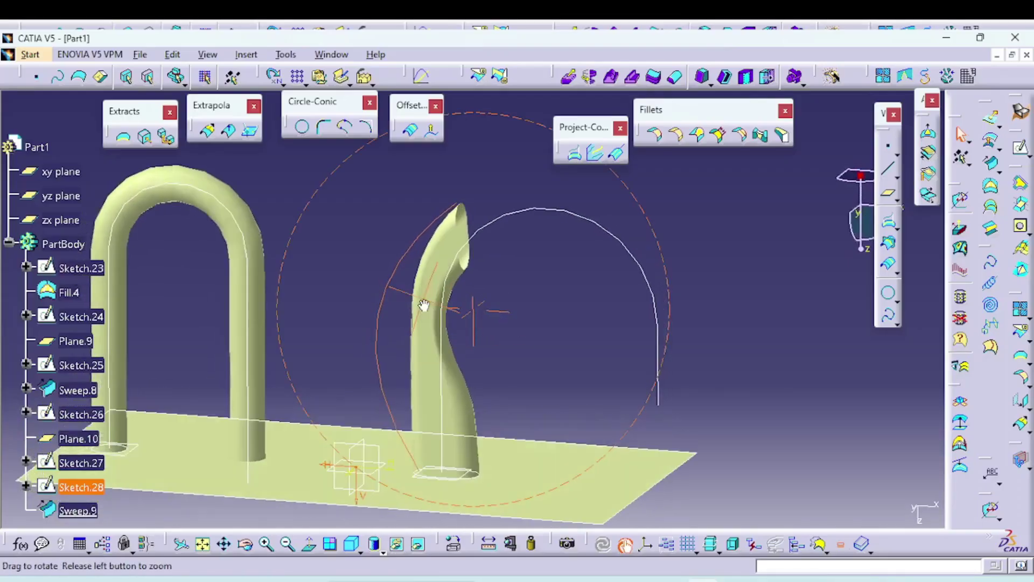
{"action": "mouse_move", "coordinate": [533, 420]}
{"action": "middle_mouse_down"}
{"action": "mouse_move", "coordinate": [577, 359]}
{"action": "mouse_move", "coordinate": [566, 345]}
{"action": "middle_mouse_up"}
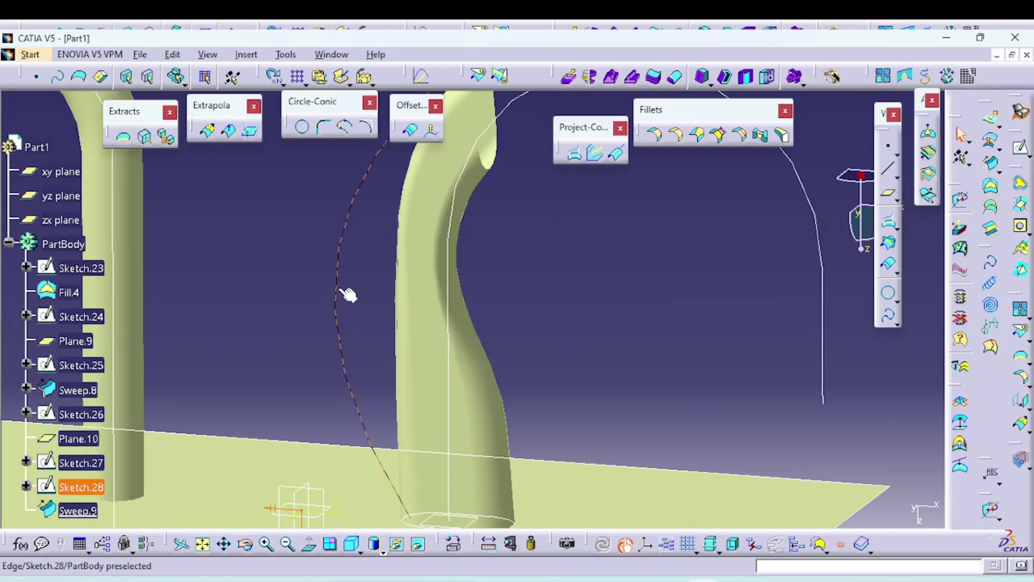
{"action": "middle_click_drag", "start_coordinate": [436, 322], "coordinate": [438, 279]}
{"action": "middle_click_drag", "start_coordinate": [384, 367], "coordinate": [387, 405]}
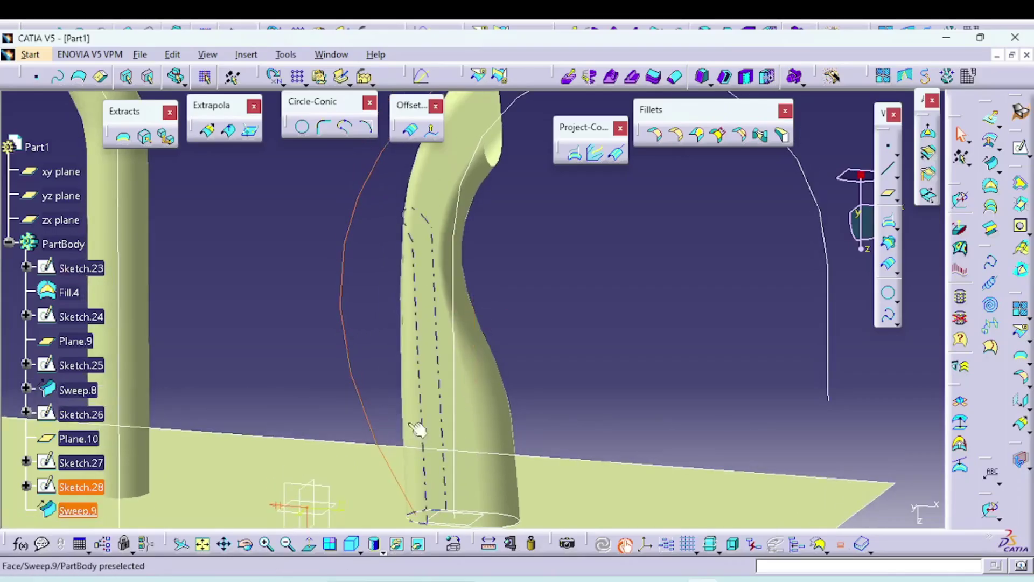
{"action": "middle_click_drag", "start_coordinate": [378, 336], "coordinate": [386, 397]}
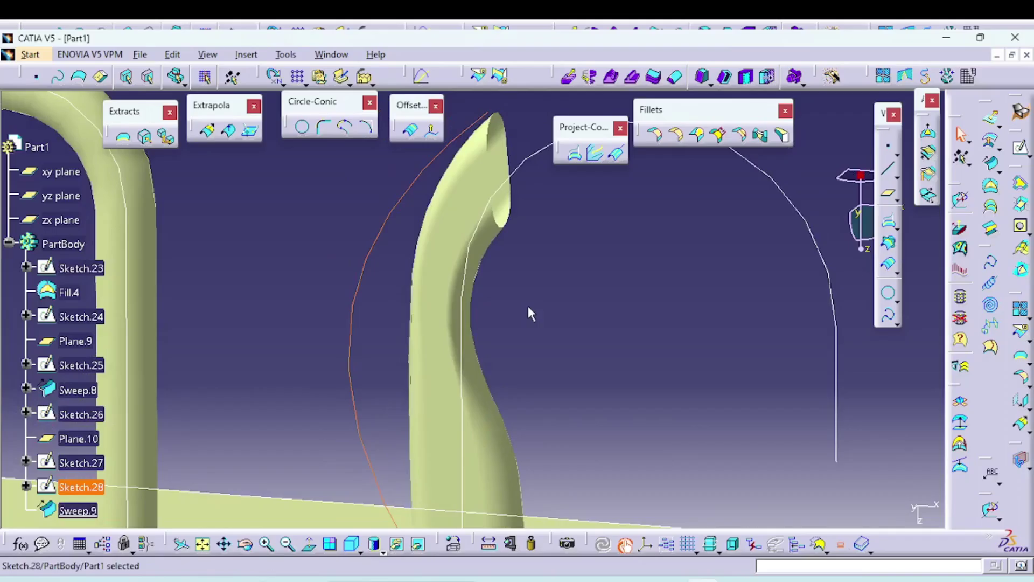
{"action": "middle_click_drag", "start_coordinate": [543, 264], "coordinate": [593, 351]}
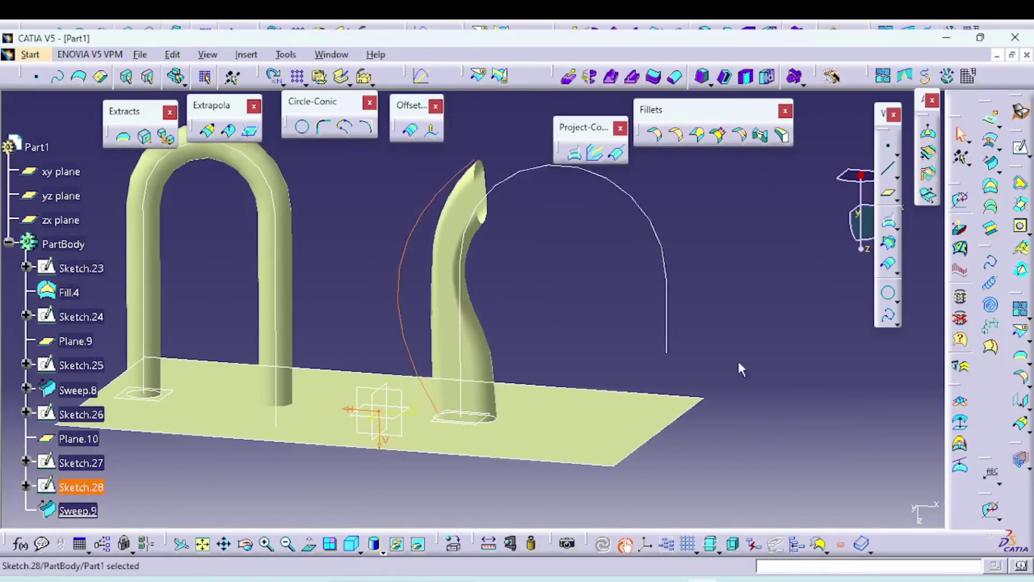
{"action": "left_click", "coordinate": [603, 327]}
{"action": "middle_click_drag", "start_coordinate": [477, 355], "coordinate": [584, 406]}
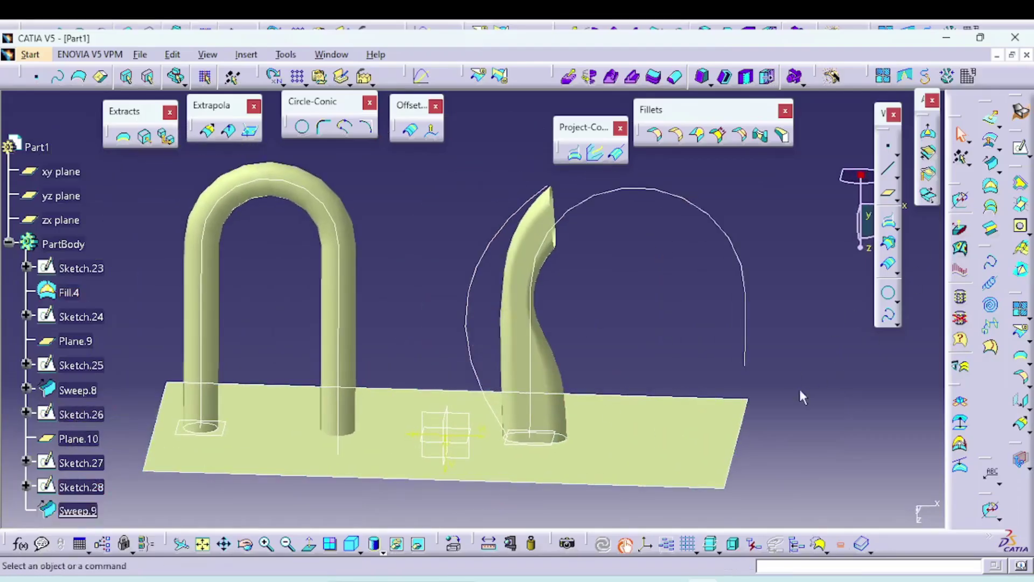